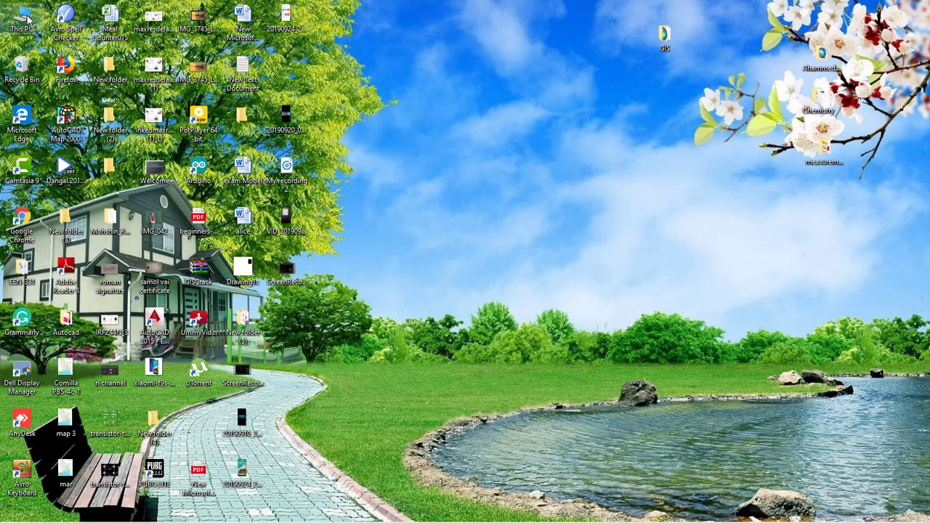
Step: Create a new folder on Local Disk (C:) in File Explorer
{"action": "double_click", "coordinate": [24, 11]}
{"action": "left_click", "coordinate": [175, 214]}
{"action": "double_click", "coordinate": [174, 214]}
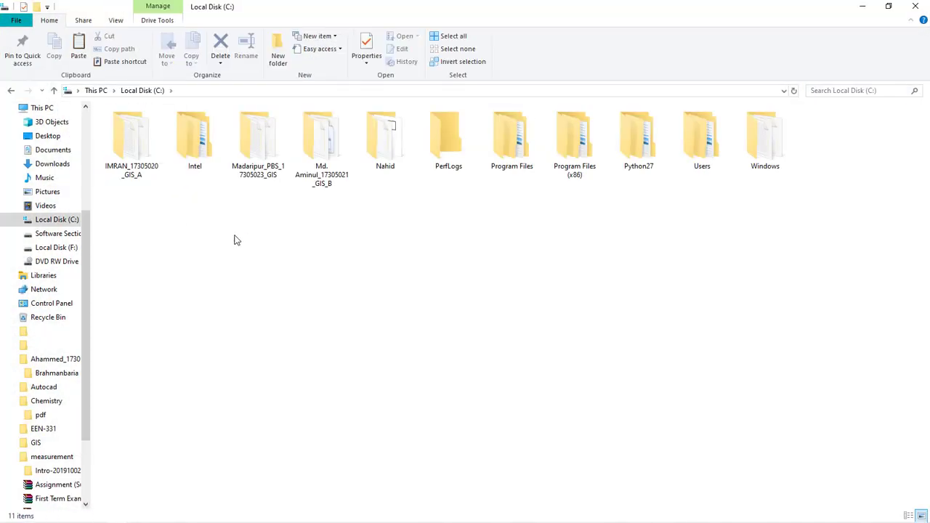
{"action": "right_click", "coordinate": [277, 237]}
{"action": "mouse_move", "coordinate": [346, 377]}
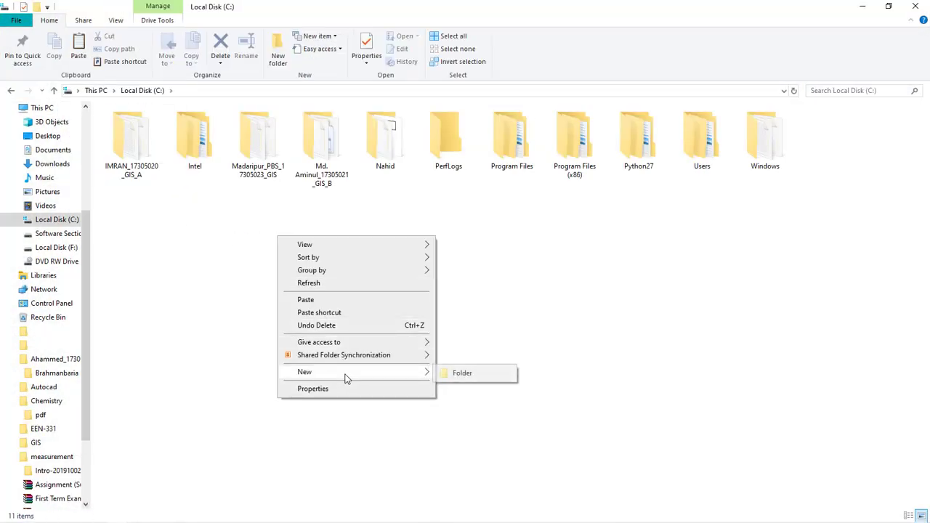
{"action": "left_click", "coordinate": [489, 374]}
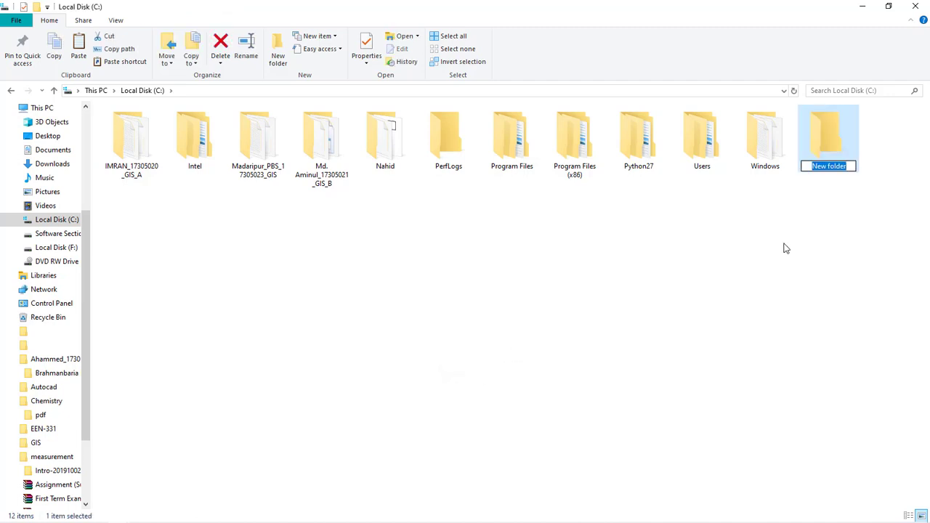
Step: Name the folder with the student's name, student ID and the _GIS_B suffix
{"action": "type", "text": "Mominul"}
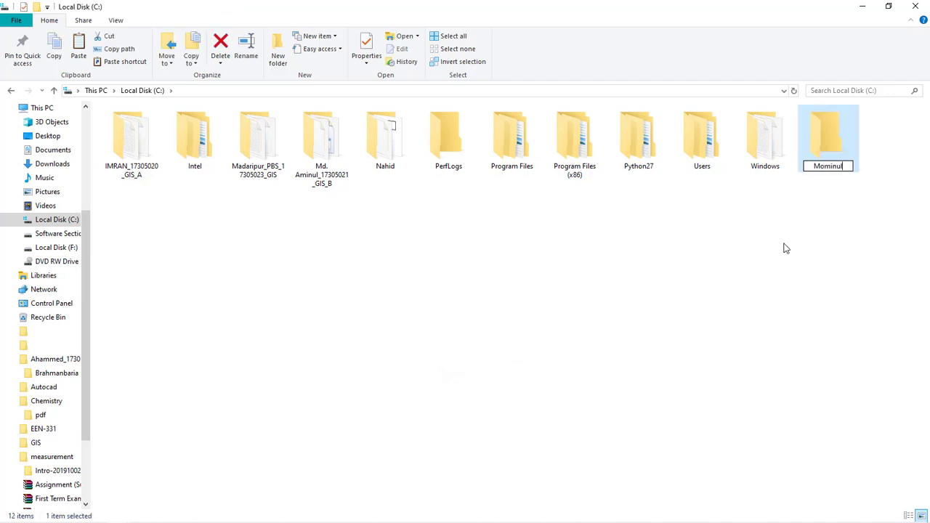
{"action": "type", "text": "_17305023_GI"}
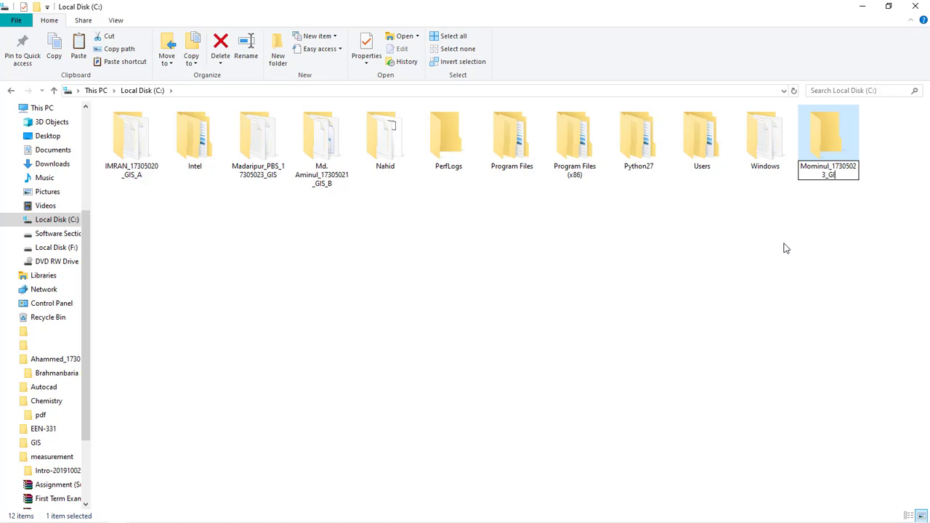
{"action": "type", "text": "S_B"}
{"action": "key", "text": "Return"}
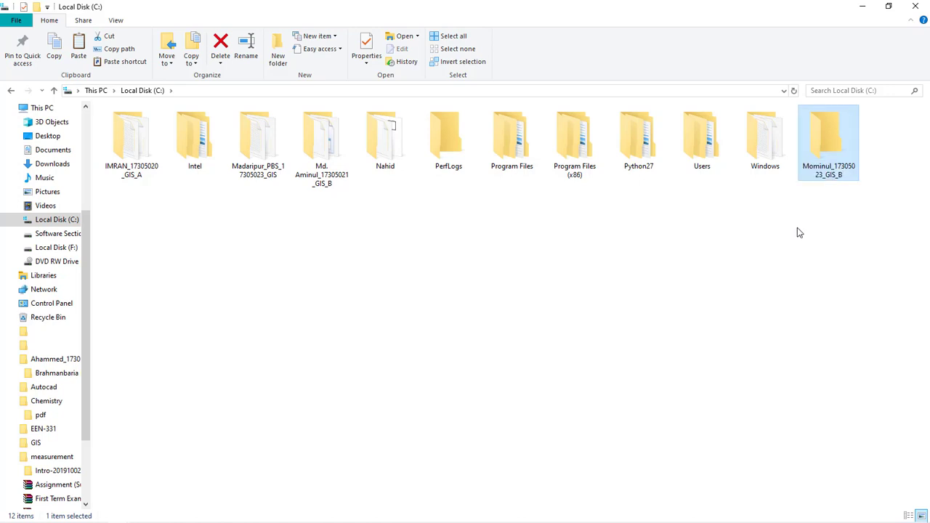
Step: Copy the Madaripur PBS-1 image from the Madaripur PBS project folder
{"action": "double_click", "coordinate": [285, 173]}
{"action": "left_click", "coordinate": [193, 163]}
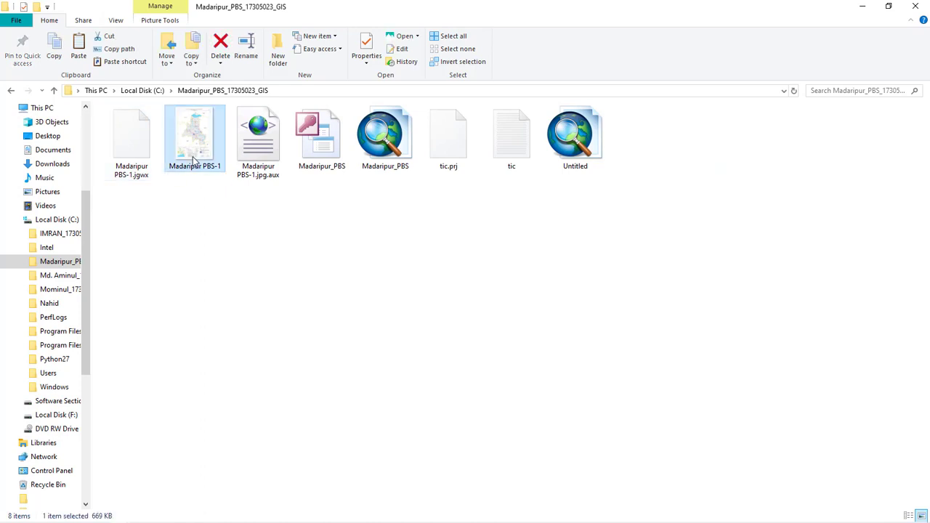
{"action": "right_click", "coordinate": [193, 163]}
{"action": "left_click", "coordinate": [239, 452]}
Step: Paste the Madaripur PBS-1 image into the new GIS_B folder on C:
{"action": "left_click", "coordinate": [141, 91]}
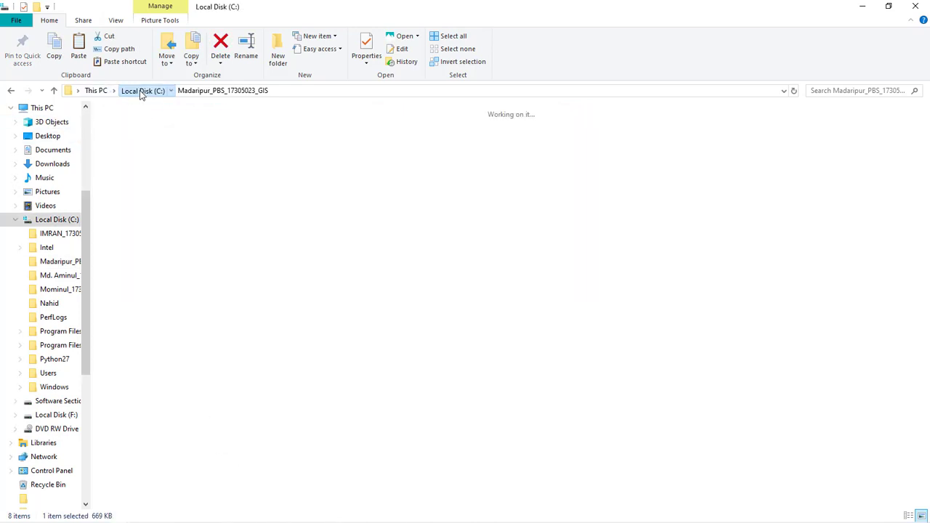
{"action": "left_click", "coordinate": [102, 92]}
{"action": "double_click", "coordinate": [207, 227]}
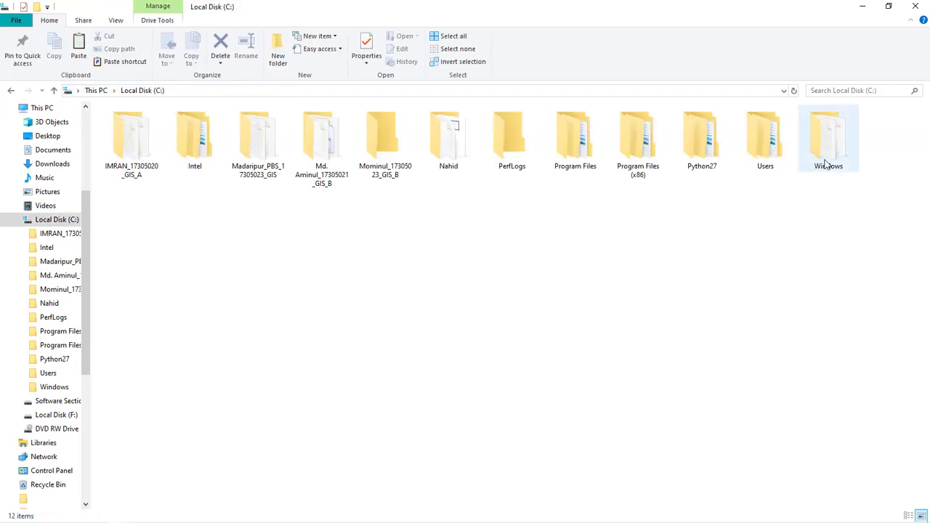
{"action": "left_click", "coordinate": [383, 167]}
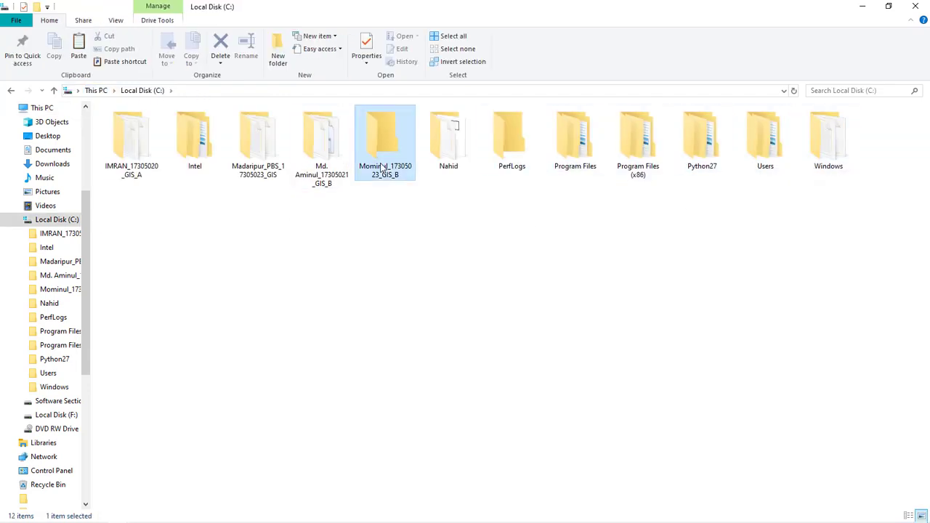
{"action": "double_click", "coordinate": [383, 146]}
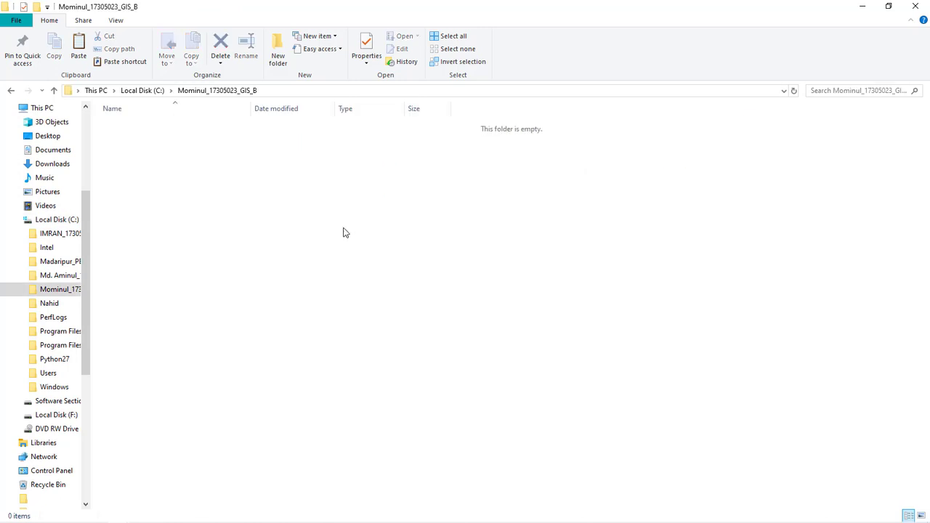
{"action": "right_click", "coordinate": [344, 233]}
{"action": "left_click", "coordinate": [371, 308]}
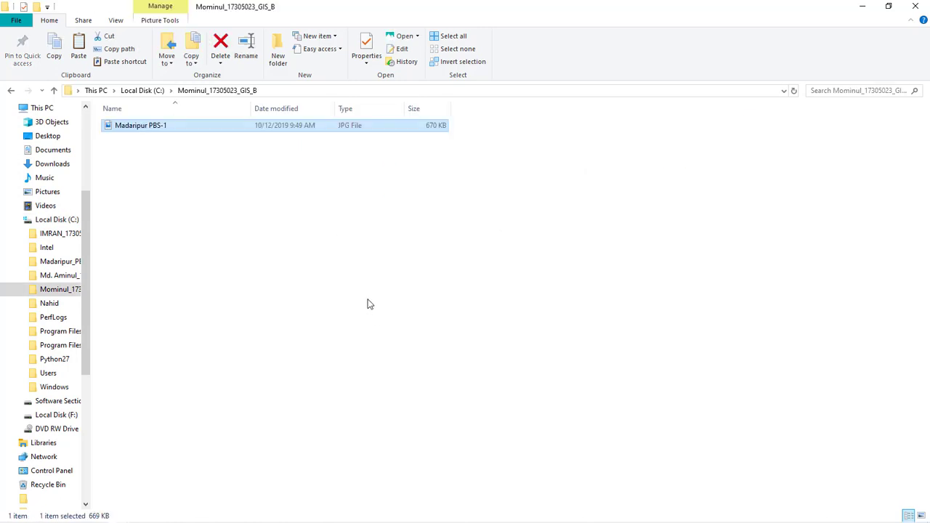
Step: Close File Explorer and launch ArcCatalog 10.5 from the Start menu's ArcGIS group
{"action": "left_click", "coordinate": [915, 6]}
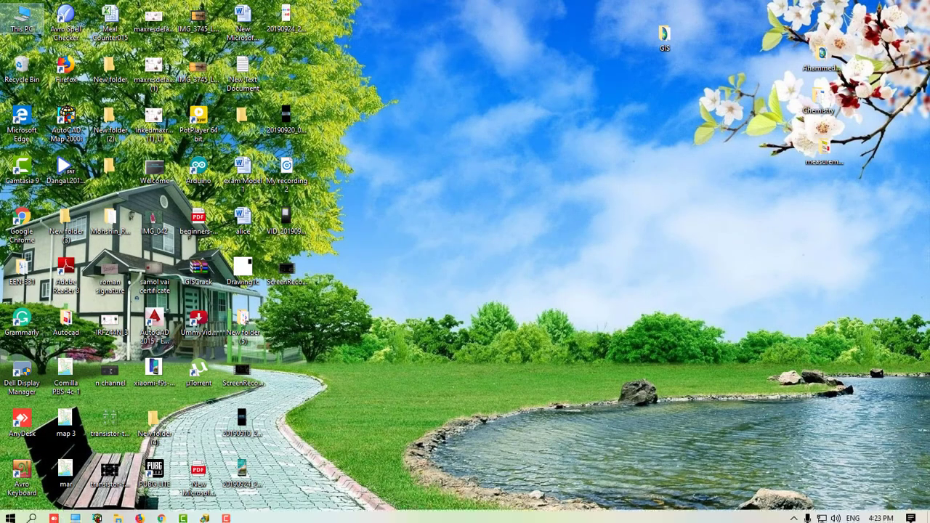
{"action": "left_click", "coordinate": [4, 518]}
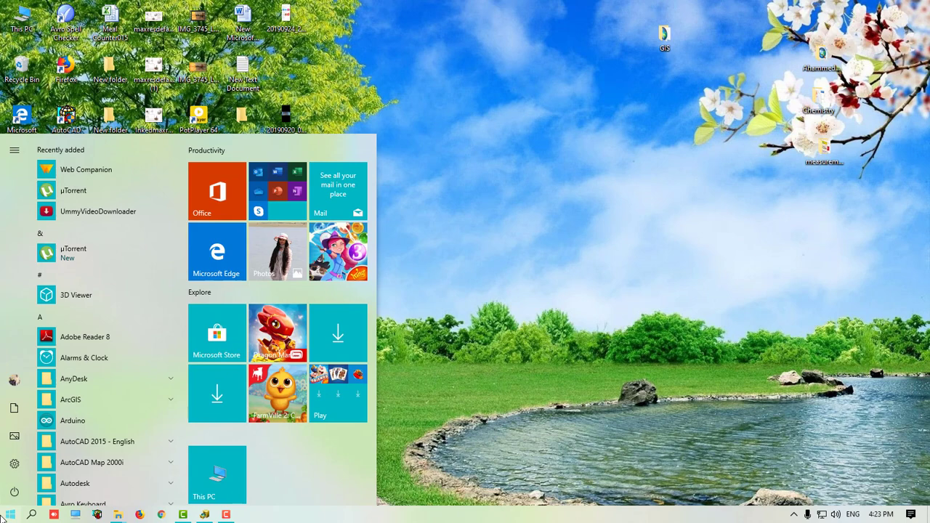
{"action": "left_click", "coordinate": [163, 400]}
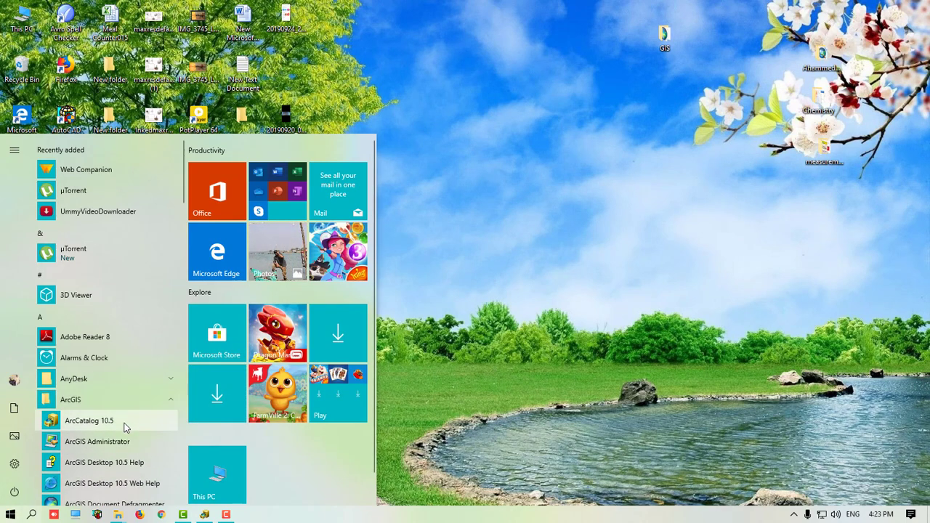
{"action": "left_click", "coordinate": [88, 420]}
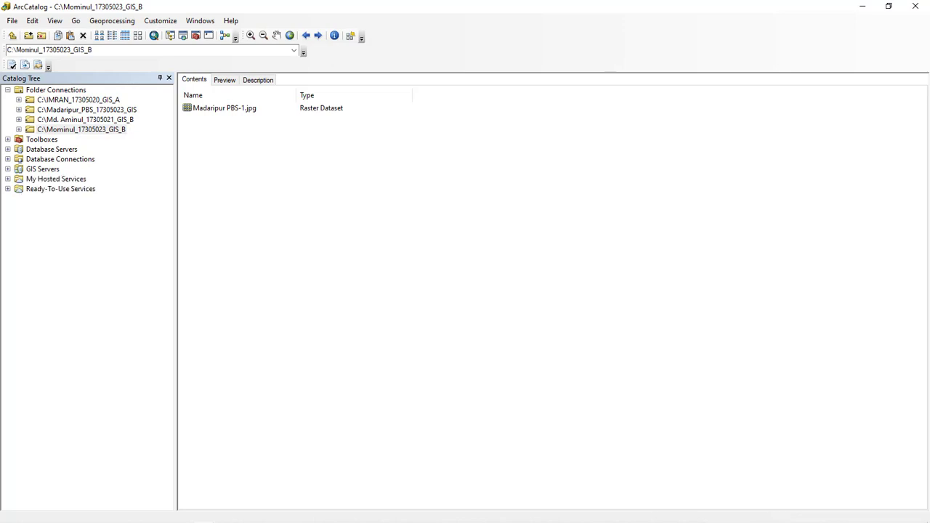
Step: Add a folder connection to the GIS_B folder on Local Disk (C:)
{"action": "left_click", "coordinate": [86, 140]}
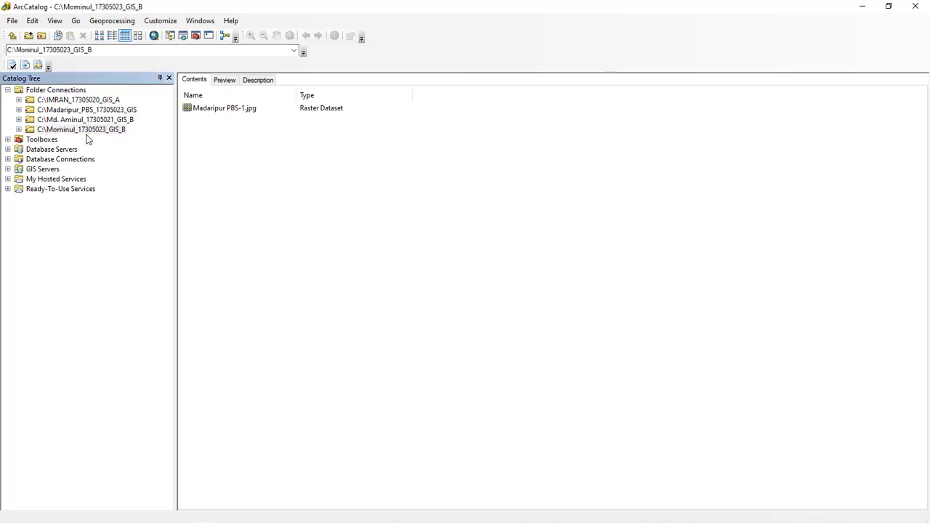
{"action": "left_click", "coordinate": [33, 90]}
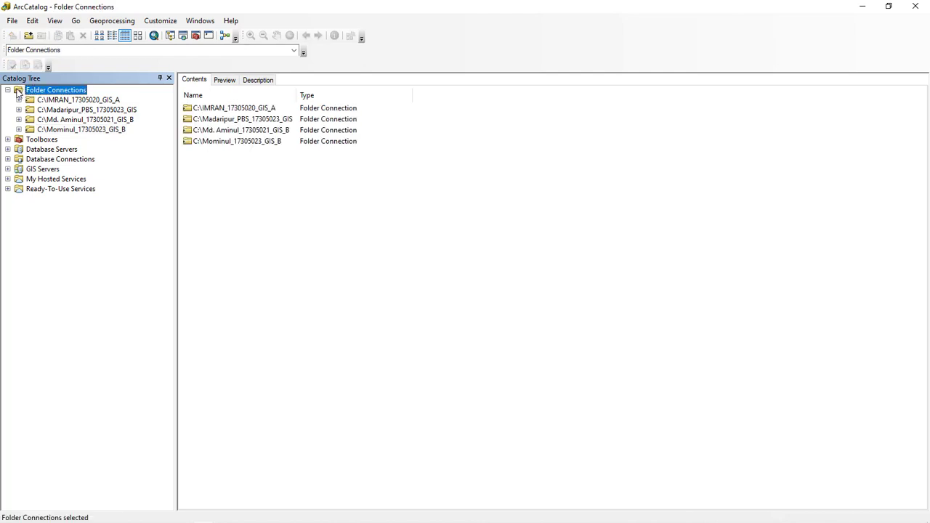
{"action": "double_click", "coordinate": [33, 90]}
{"action": "right_click", "coordinate": [216, 179]}
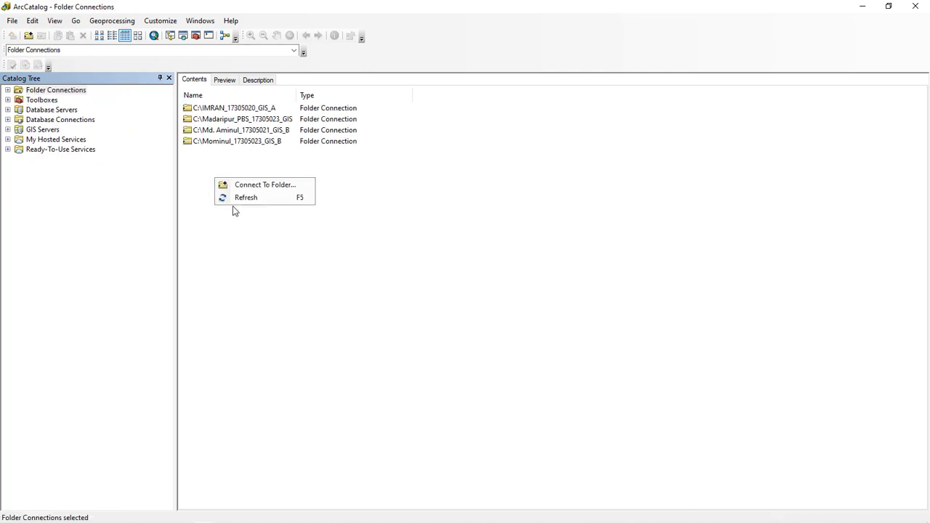
{"action": "left_click", "coordinate": [260, 186]}
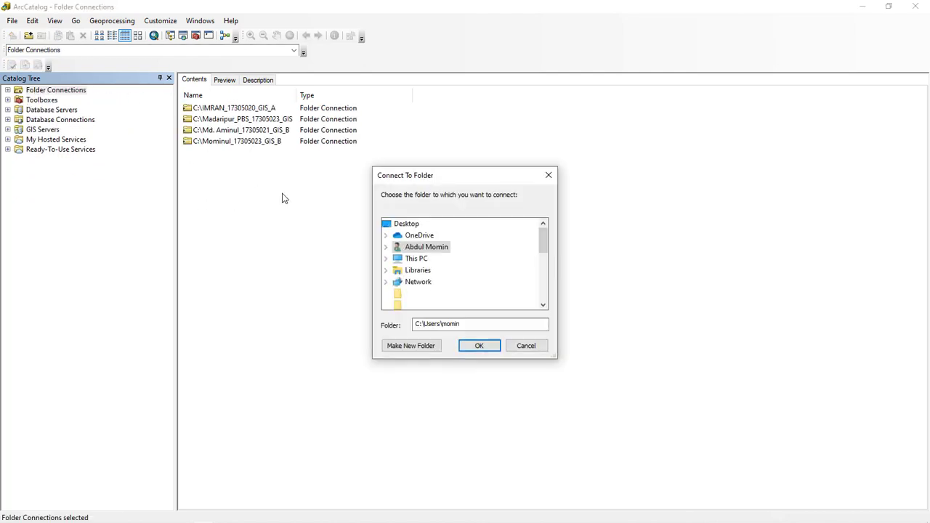
{"action": "left_click_drag", "start_coordinate": [547, 247], "coordinate": [548, 267]}
{"action": "double_click", "coordinate": [417, 259]}
{"action": "double_click", "coordinate": [445, 236]}
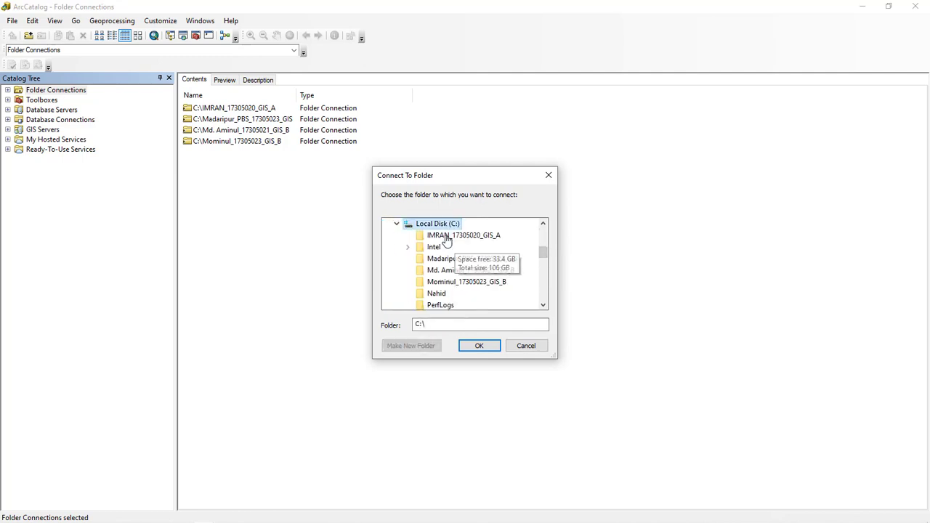
{"action": "left_click", "coordinate": [458, 283]}
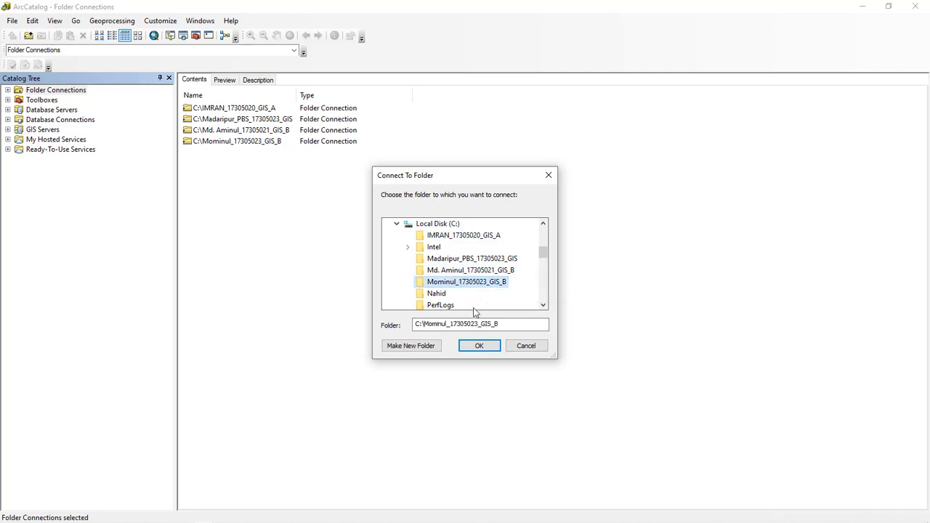
{"action": "left_click", "coordinate": [481, 347]}
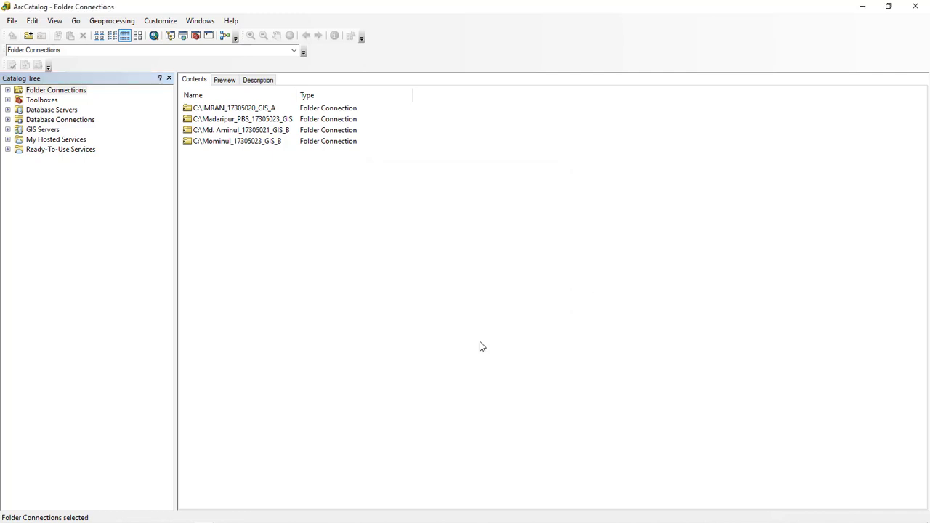
Step: Create a personal geodatabase named MadaripurPBS in the GIS_B folder and open it
{"action": "left_click", "coordinate": [239, 143]}
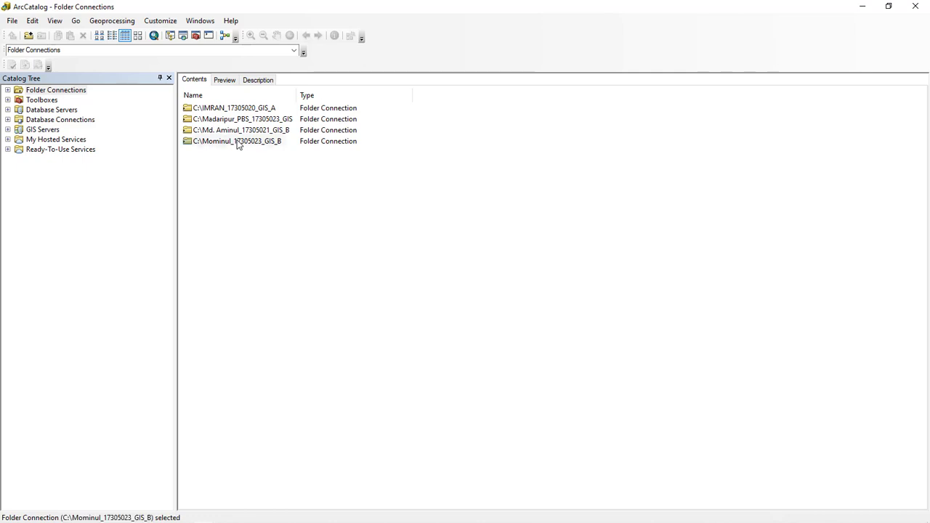
{"action": "right_click", "coordinate": [237, 141]}
{"action": "mouse_move", "coordinate": [281, 214]}
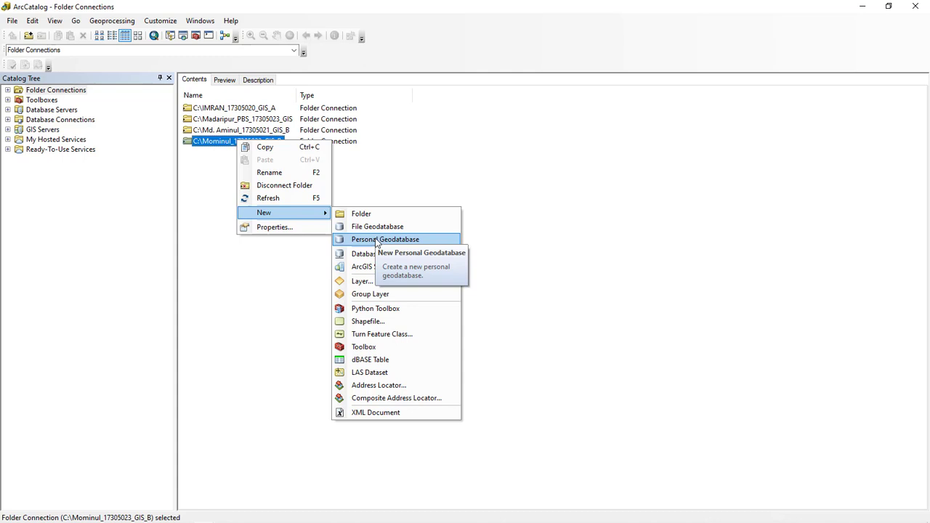
{"action": "left_click", "coordinate": [375, 240]}
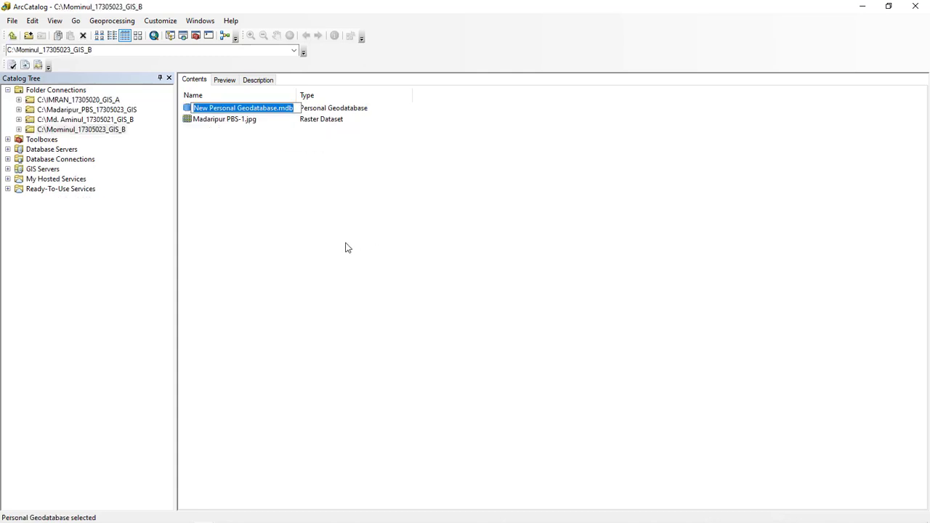
{"action": "type", "text": "Madari"}
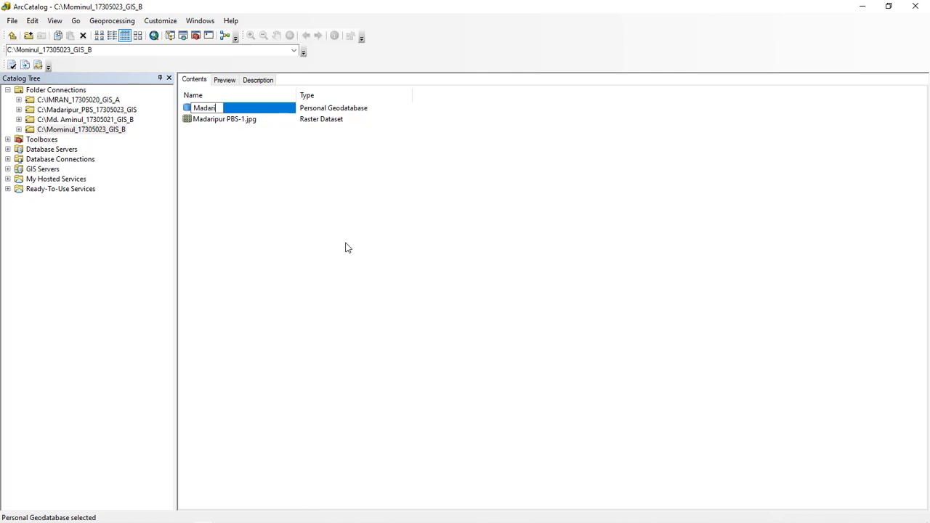
{"action": "type", "text": "purPBS"}
{"action": "key", "text": "Return"}
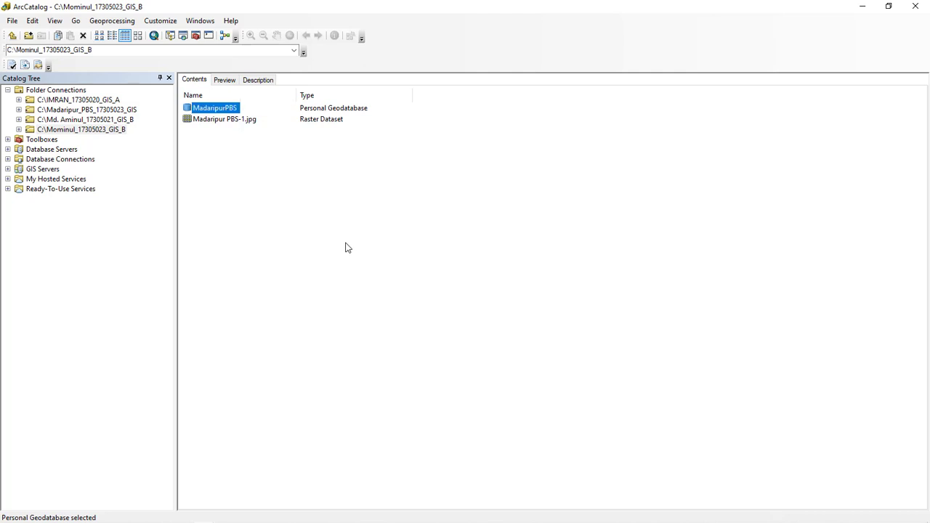
{"action": "double_click", "coordinate": [208, 111]}
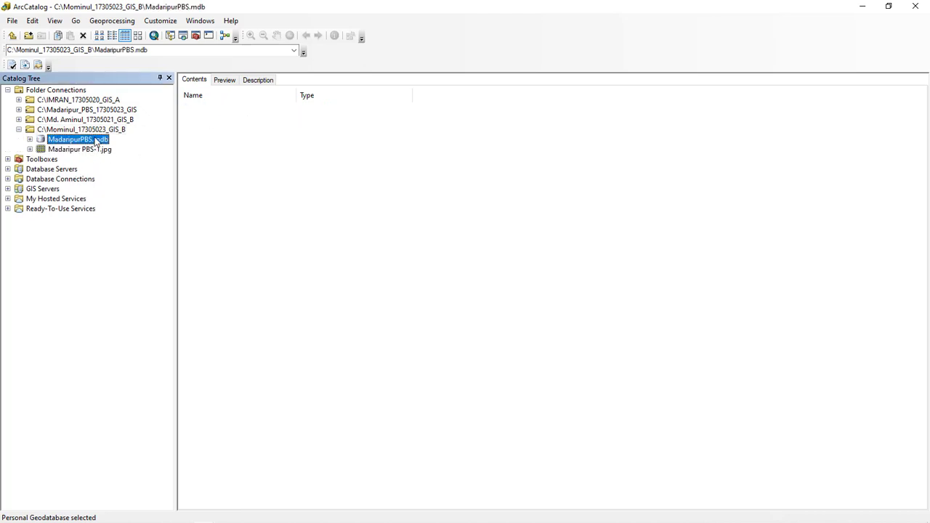
Step: Create the Rivers feature dataset in MadaripurPBS using Everest - Bangladesh geographic coordinates
{"action": "right_click", "coordinate": [218, 122]}
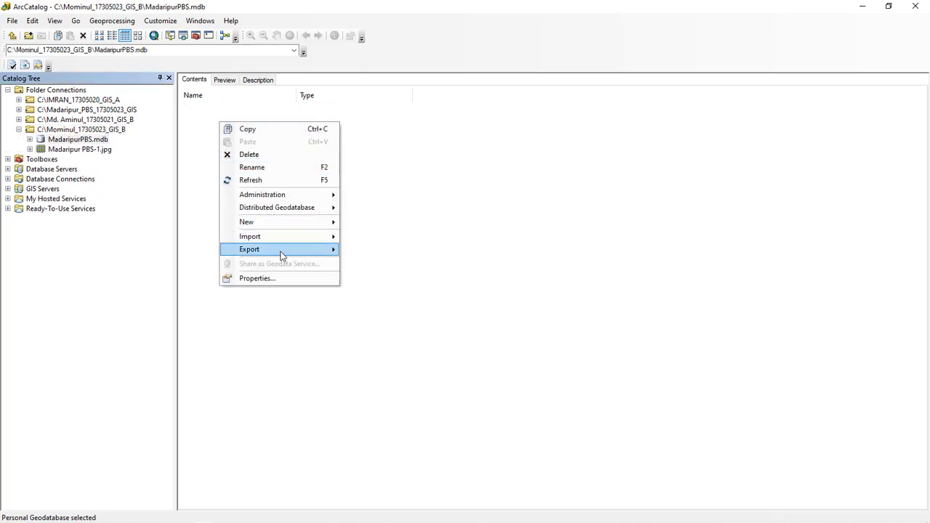
{"action": "mouse_move", "coordinate": [314, 223]}
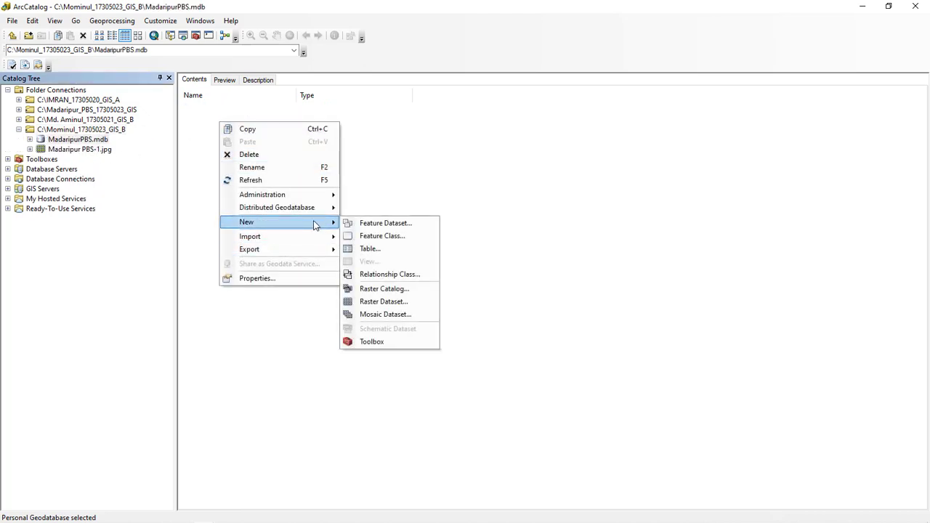
{"action": "left_click", "coordinate": [404, 224]}
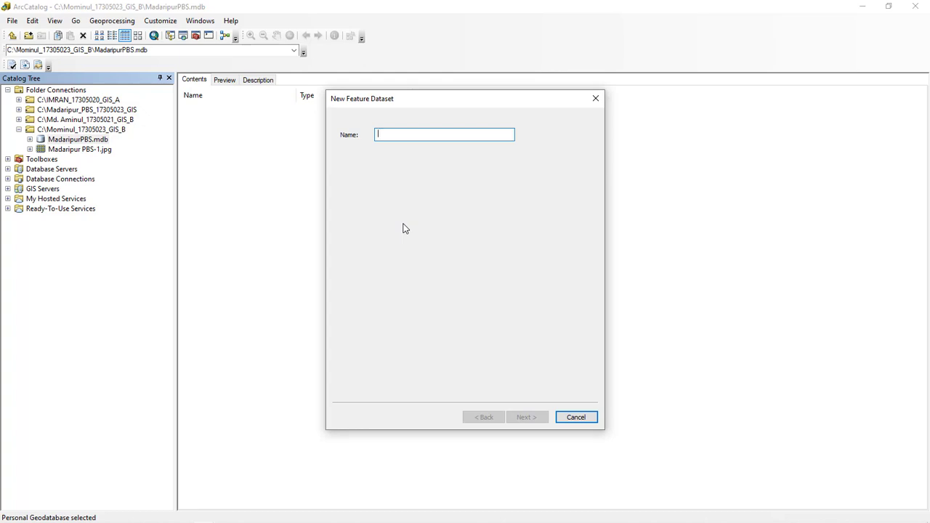
{"action": "type", "text": "Rivers"}
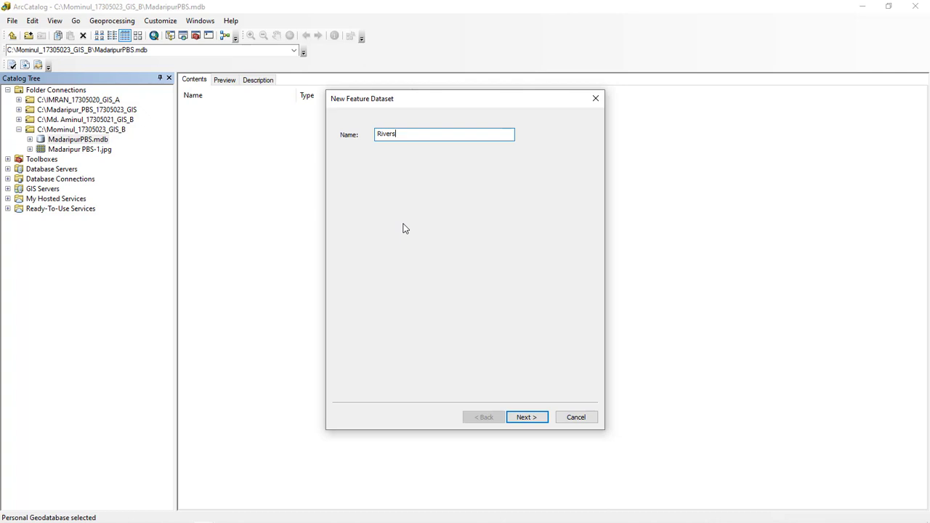
{"action": "key", "text": "Return"}
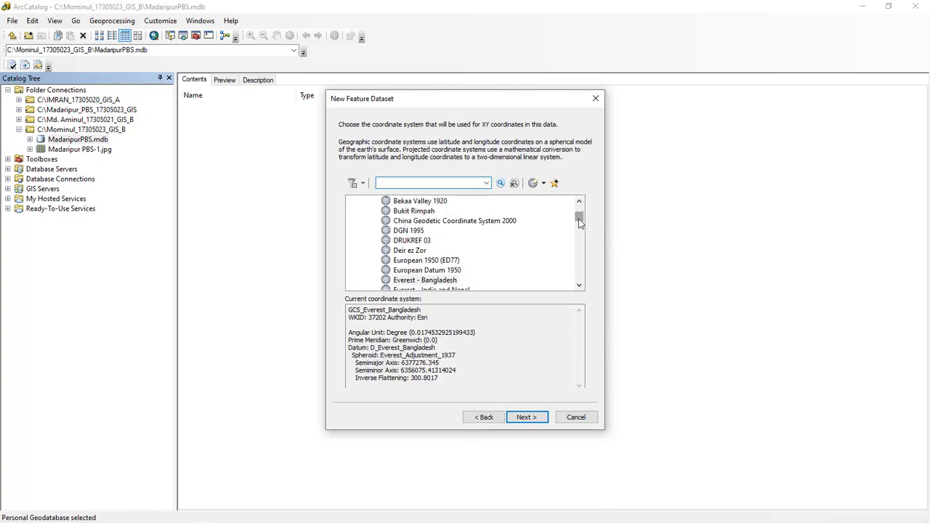
{"action": "left_click_drag", "start_coordinate": [579, 218], "coordinate": [580, 227]}
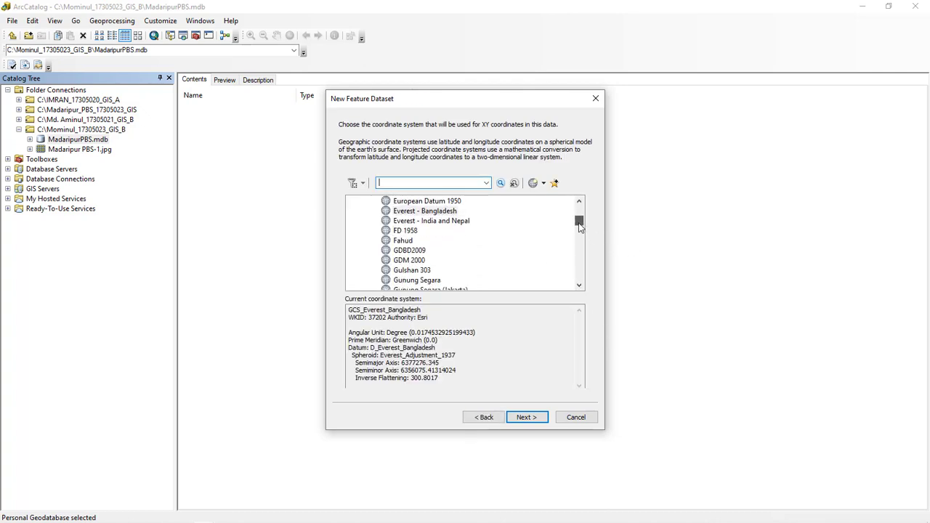
{"action": "left_click", "coordinate": [429, 213]}
{"action": "left_click", "coordinate": [527, 418]}
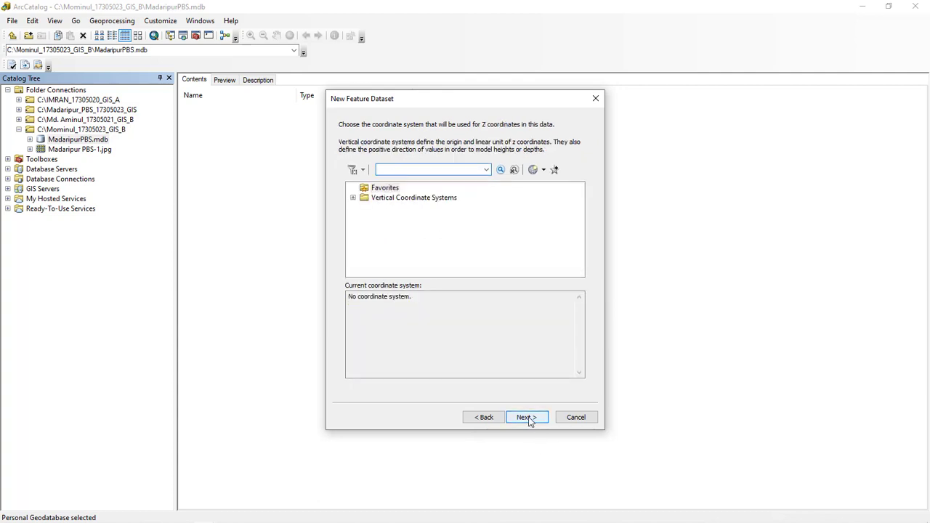
{"action": "left_click", "coordinate": [528, 418]}
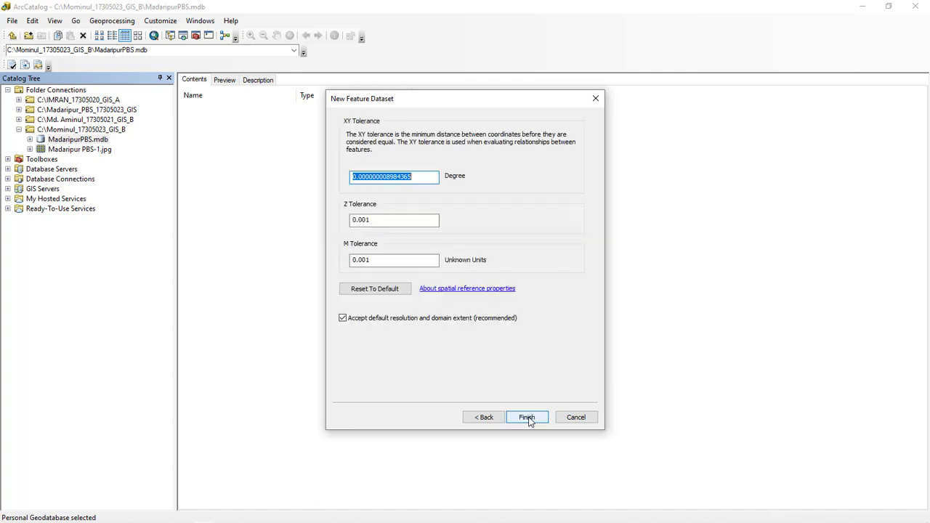
{"action": "left_click", "coordinate": [527, 418]}
Step: Create the Location feature dataset with the Everest - Bangladesh coordinate system and default settings
{"action": "right_click", "coordinate": [262, 166]}
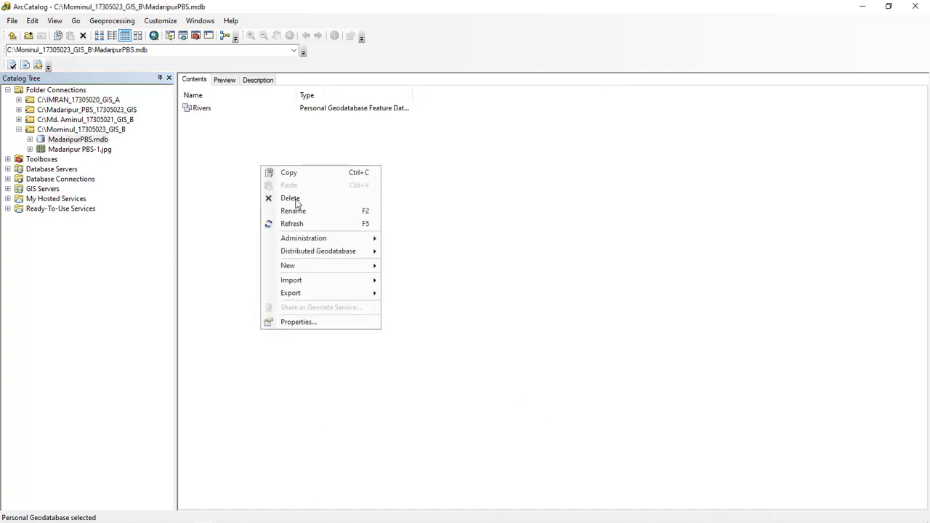
{"action": "mouse_move", "coordinate": [306, 265]}
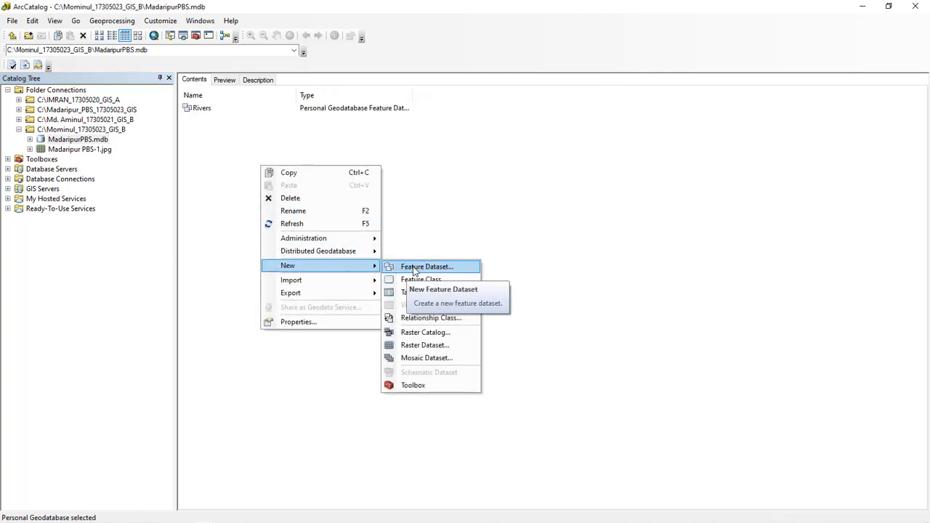
{"action": "left_click", "coordinate": [414, 267]}
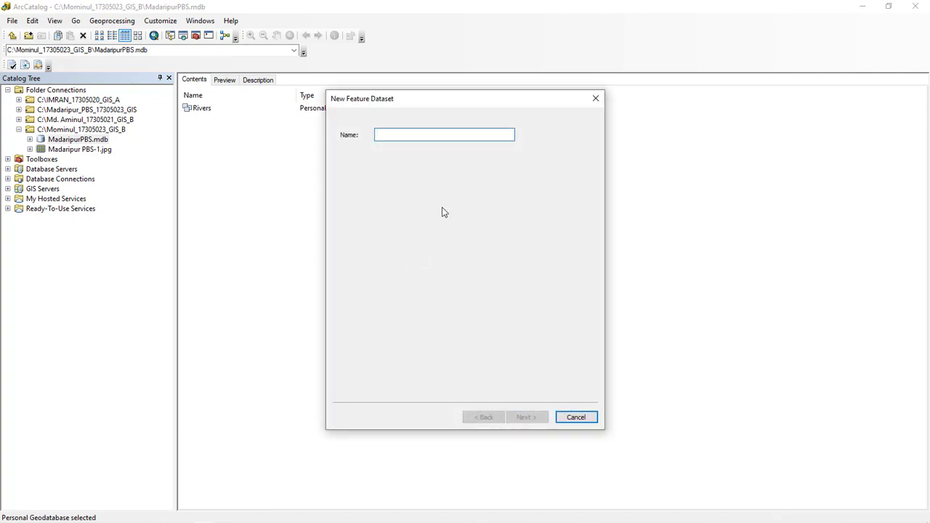
{"action": "type", "text": "Location"}
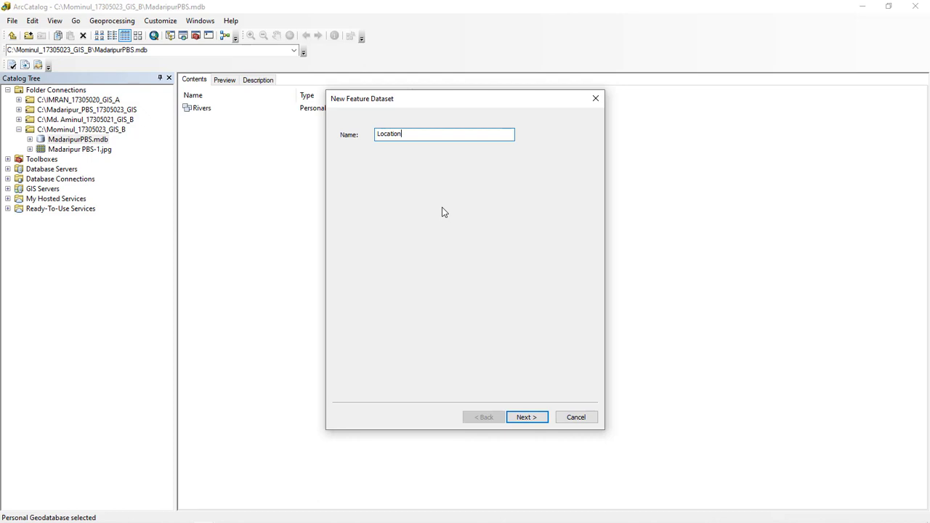
{"action": "key", "text": "Return"}
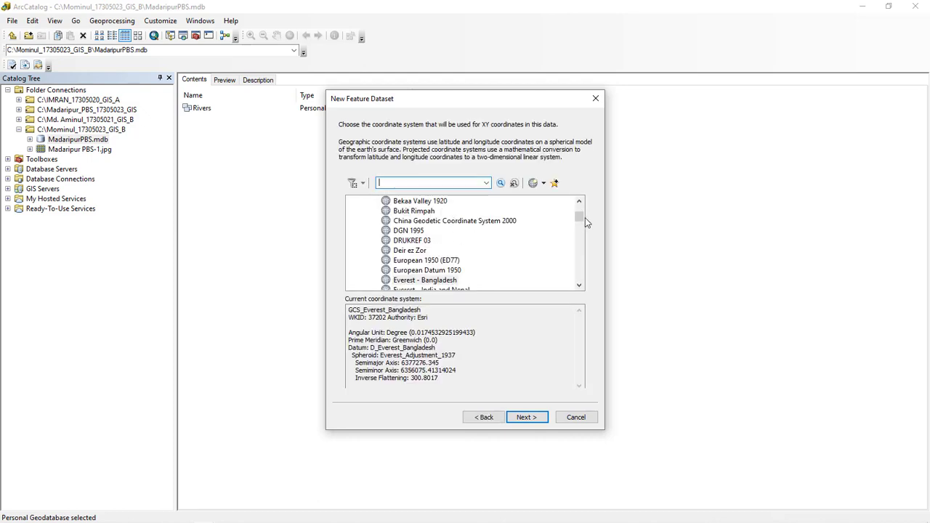
{"action": "scroll", "coordinate": [581, 217], "scroll_direction": "down", "scroll_amount": 2}
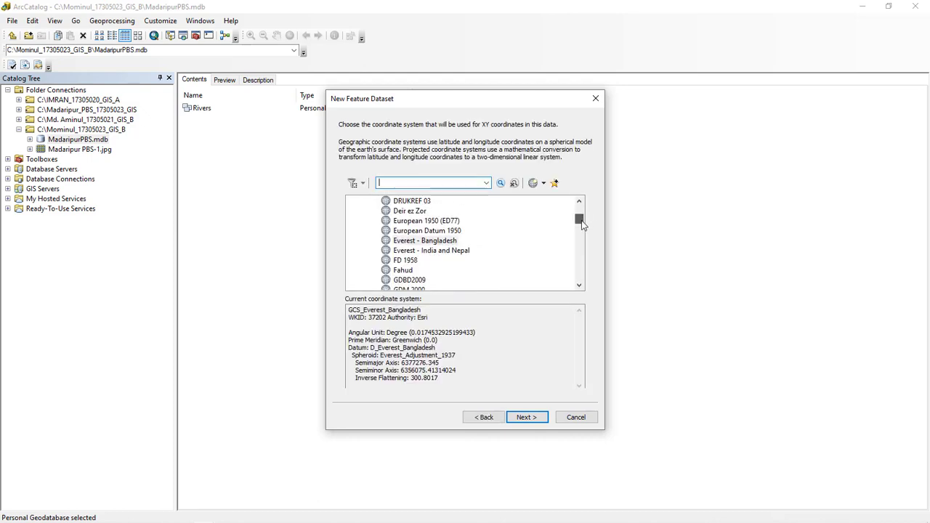
{"action": "left_click", "coordinate": [450, 225]}
{"action": "left_click", "coordinate": [525, 417]}
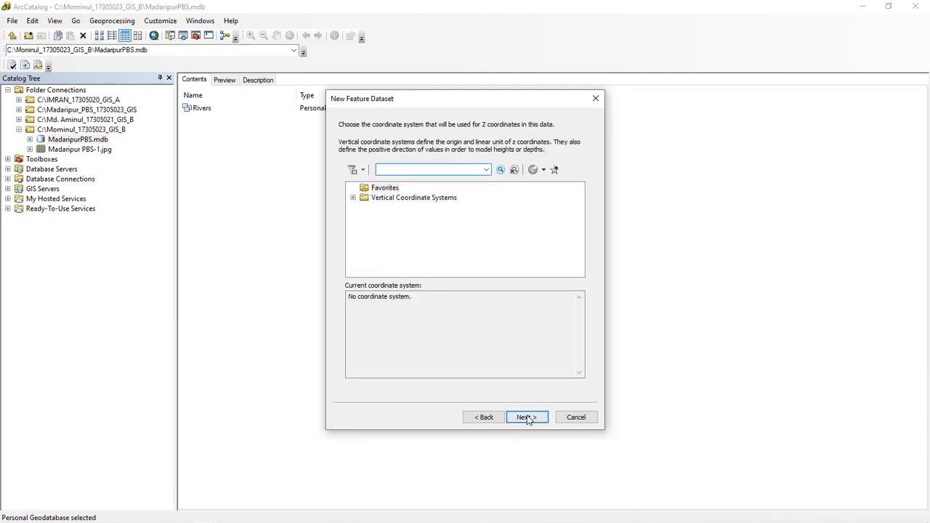
{"action": "left_click", "coordinate": [528, 419]}
{"action": "left_click", "coordinate": [527, 418]}
Step: Create the PBS_Boundary feature dataset in Everest - Bangladesh coordinates
{"action": "right_click", "coordinate": [259, 202]}
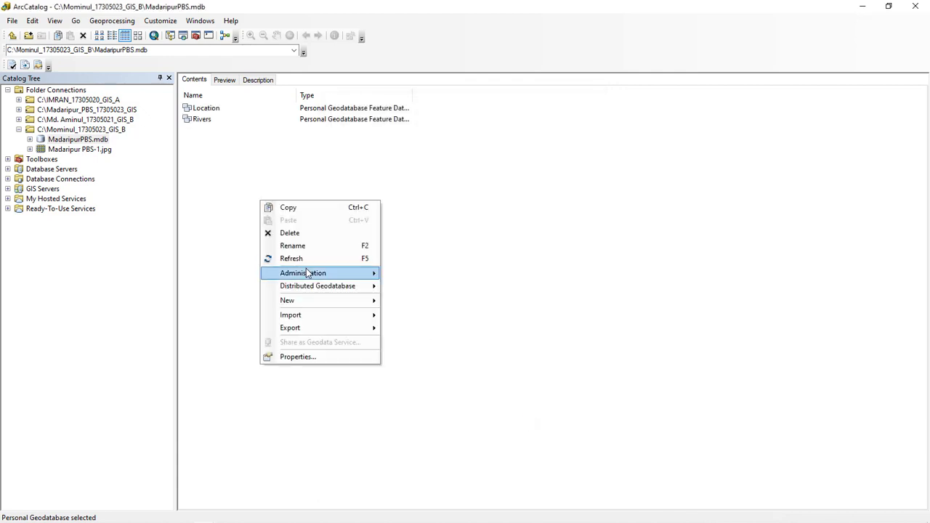
{"action": "mouse_move", "coordinate": [361, 301]}
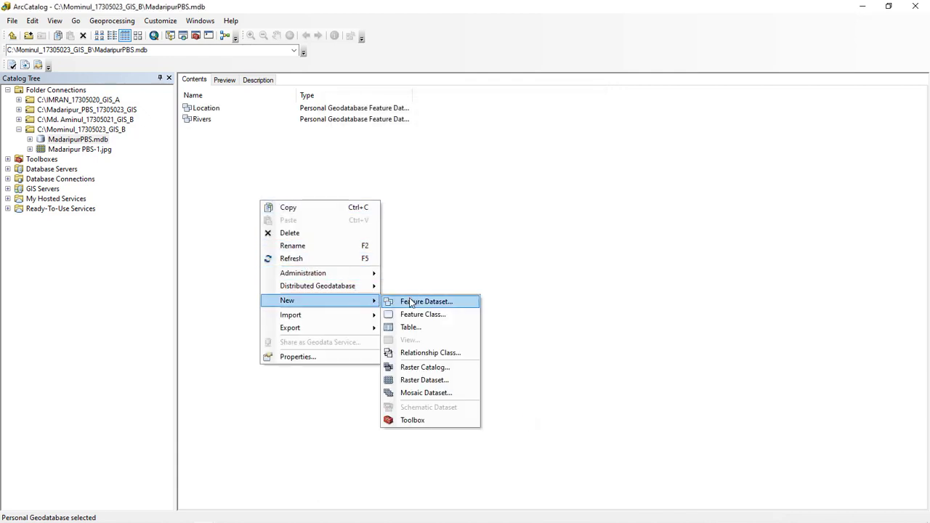
{"action": "left_click", "coordinate": [420, 300]}
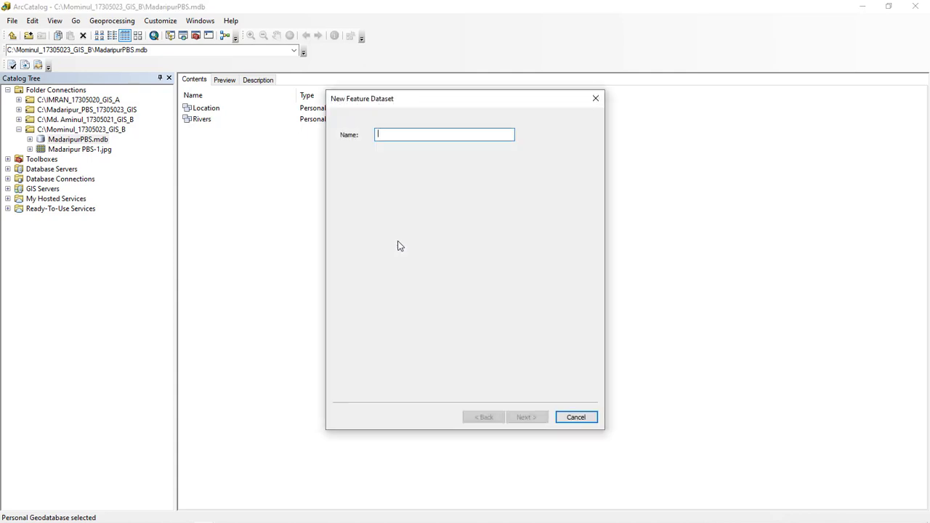
{"action": "type", "text": "PBS_Boundary"}
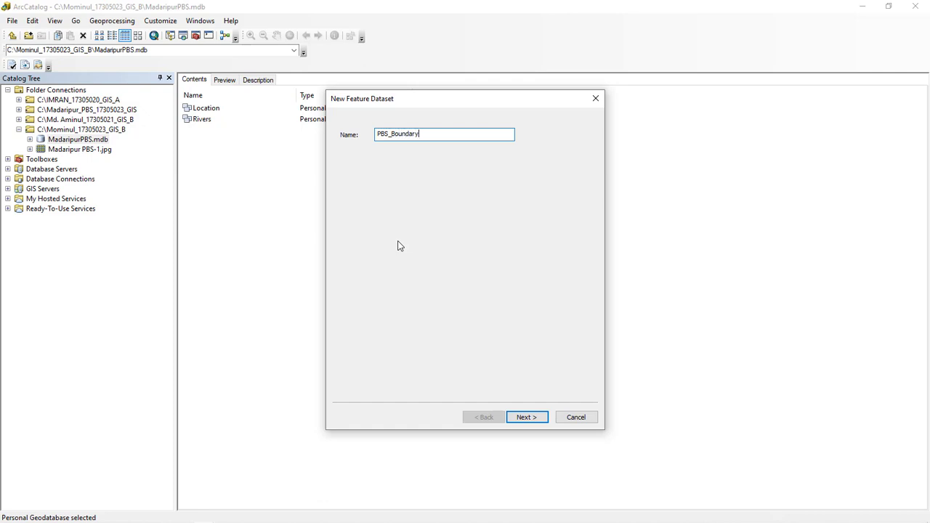
{"action": "key", "text": "Return"}
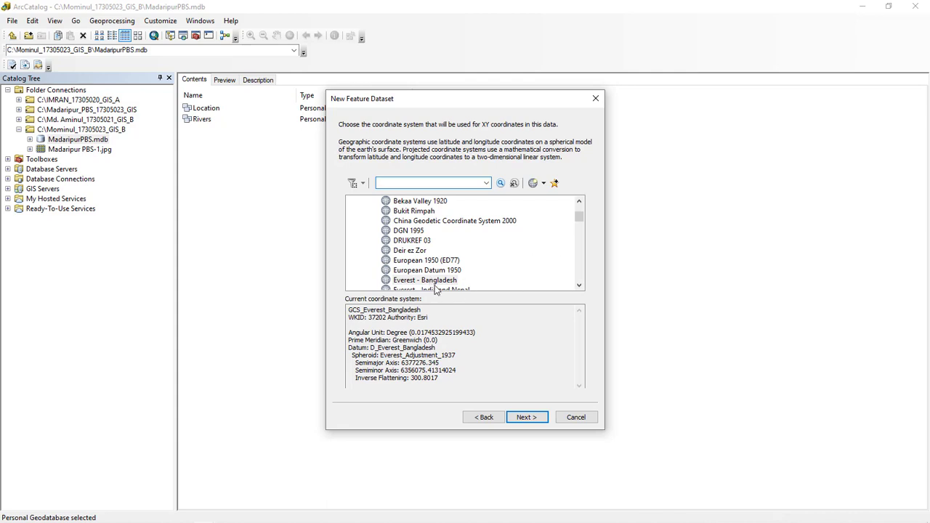
{"action": "left_click", "coordinate": [435, 282]}
{"action": "left_click", "coordinate": [525, 418]}
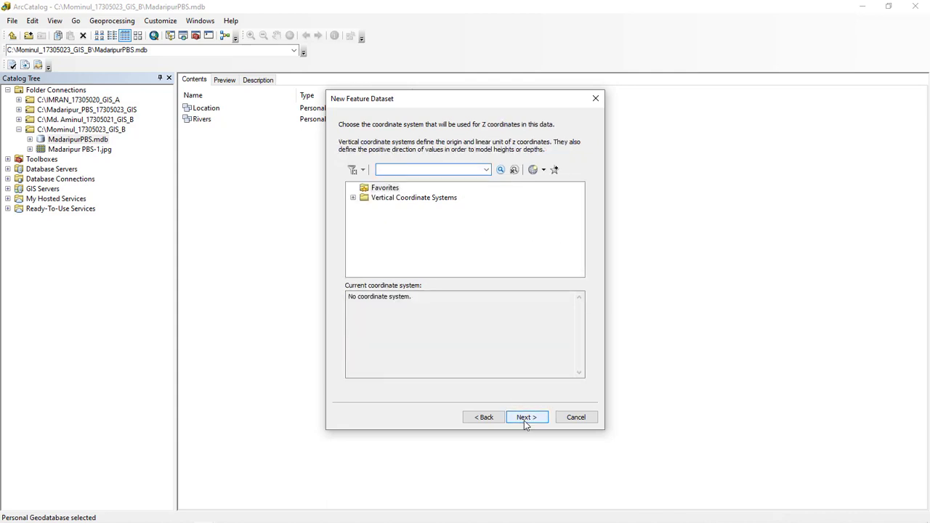
{"action": "left_click", "coordinate": [524, 420]}
{"action": "left_click", "coordinate": [525, 422]}
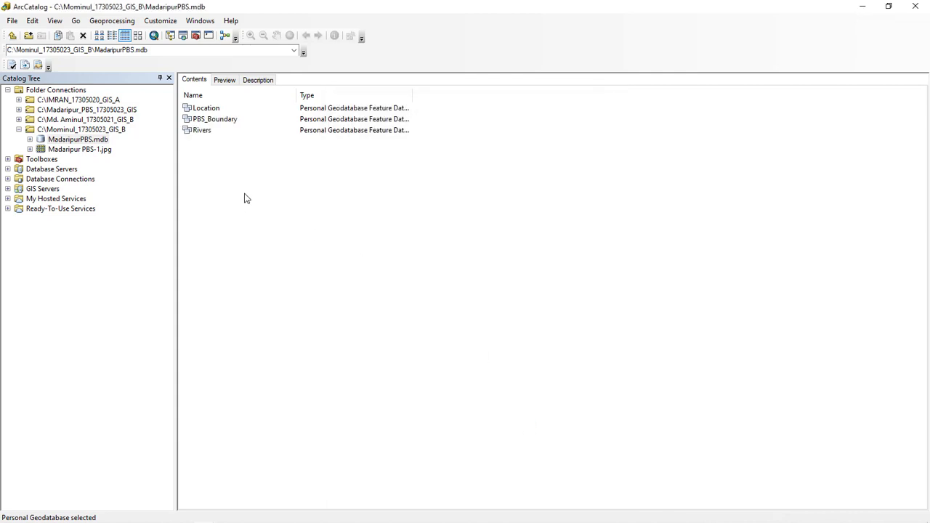
Step: Begin creating another new feature dataset in MadaripurPBS
{"action": "right_click", "coordinate": [197, 159]}
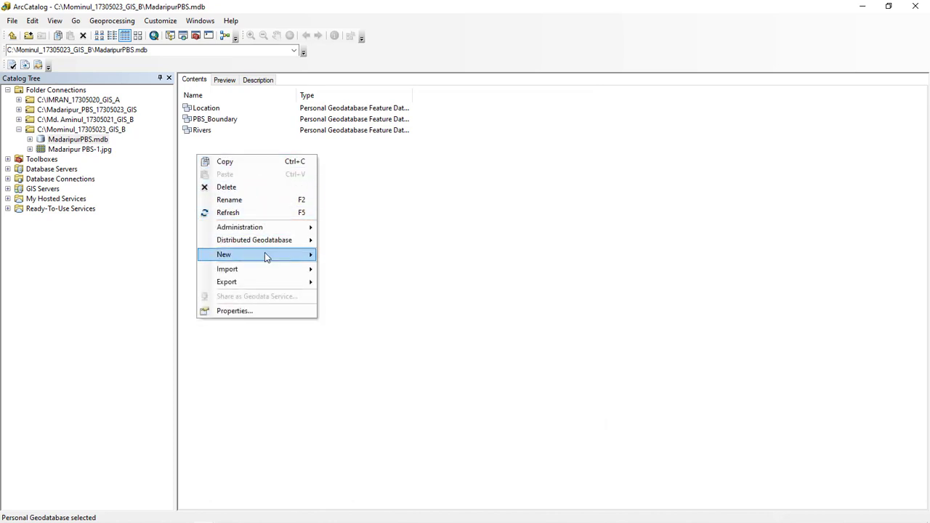
{"action": "mouse_move", "coordinate": [286, 259]}
{"action": "left_click", "coordinate": [351, 260]}
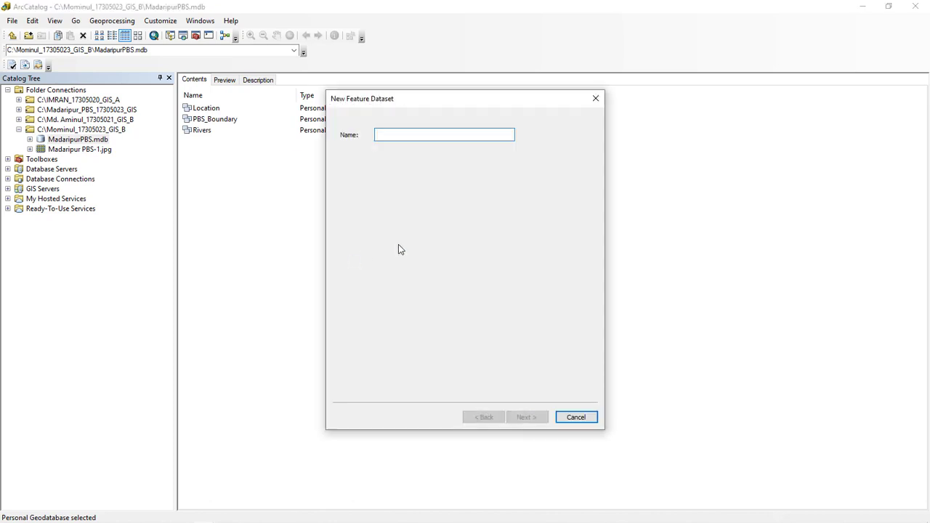
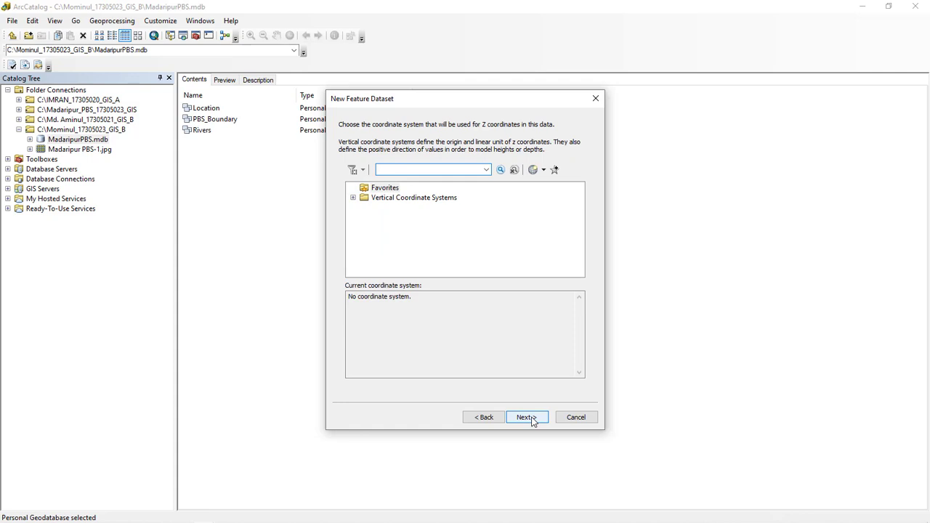
Step: Skip the vertical coordinate system and finish creating the Roads feature dataset
{"action": "left_click", "coordinate": [526, 417]}
{"action": "left_click", "coordinate": [528, 418]}
Step: Add feature dataset Sub_station to MadaripurPBS.mdb with the Everest - Bangladesh coordinate system and no vertical system
{"action": "right_click", "coordinate": [266, 191]}
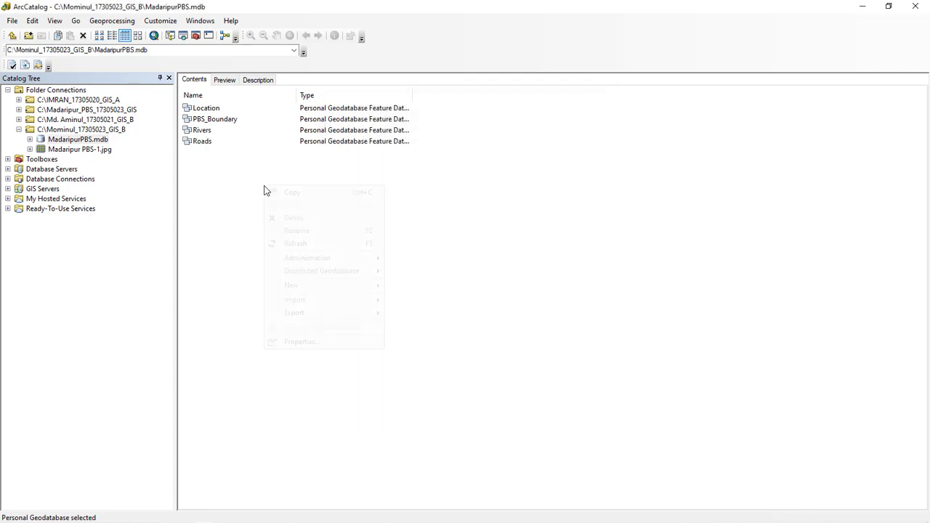
{"action": "mouse_move", "coordinate": [328, 288]}
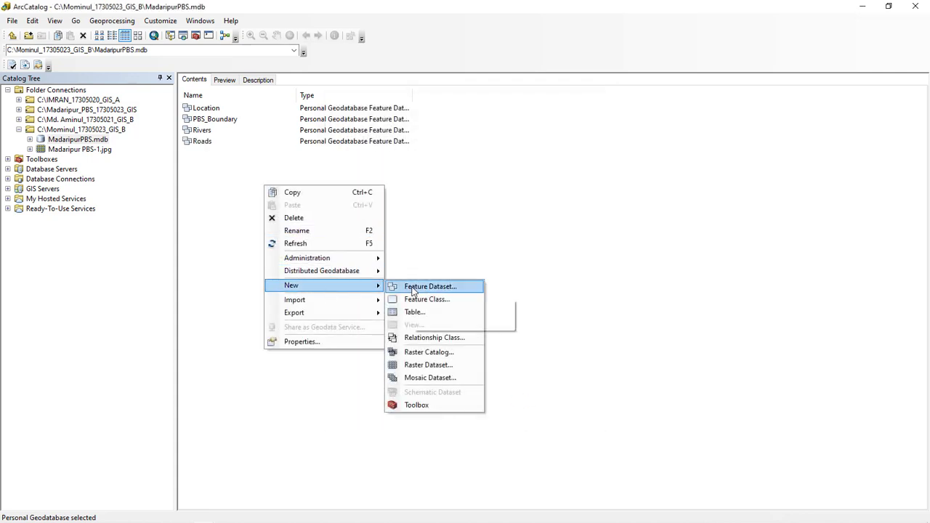
{"action": "left_click", "coordinate": [424, 288]}
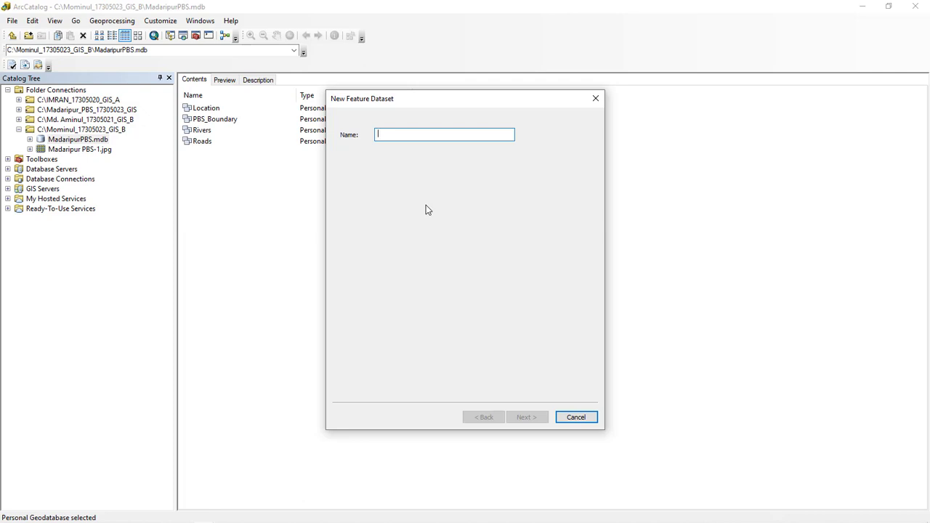
{"action": "type", "text": "Sub"}
{"action": "key", "text": "BackSpace"}
{"action": "key", "text": "BackSpace"}
{"action": "type", "text": "u"}
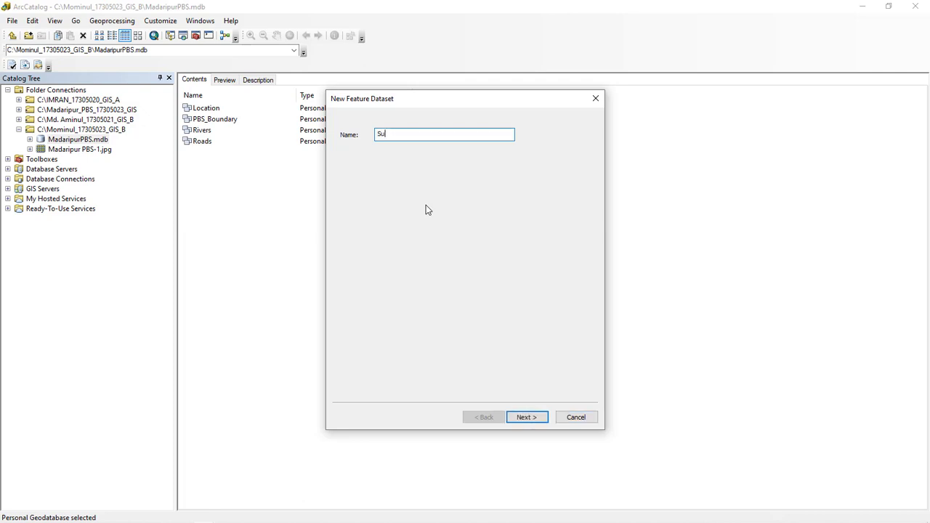
{"action": "type", "text": "b_station"}
{"action": "key", "text": "Return"}
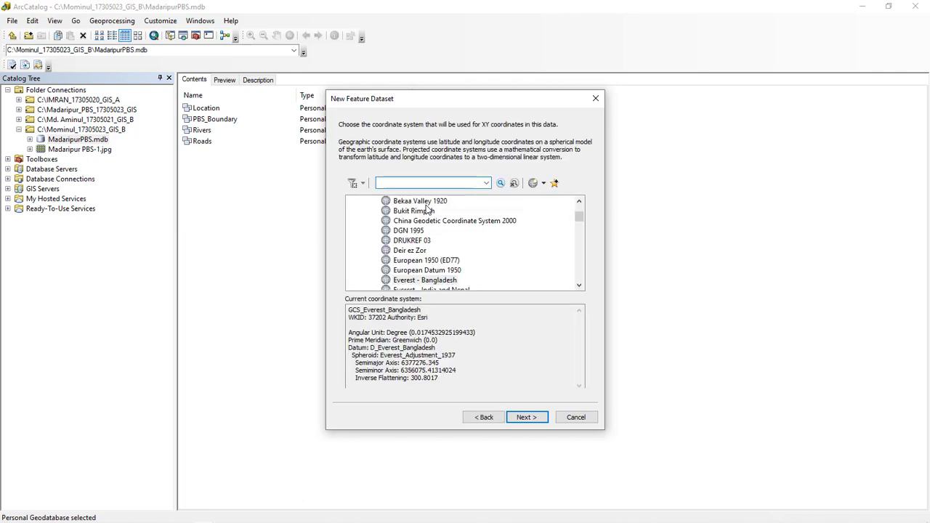
{"action": "left_click", "coordinate": [444, 281]}
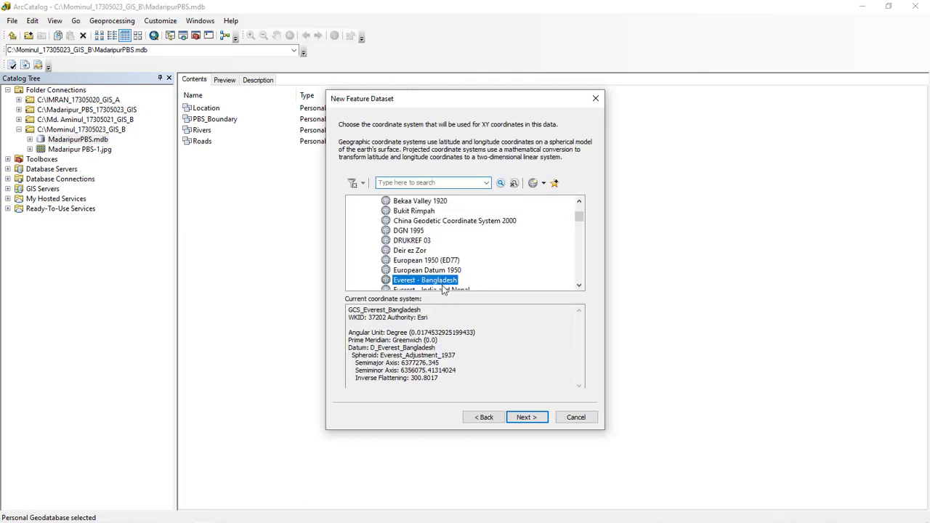
{"action": "left_click", "coordinate": [524, 420]}
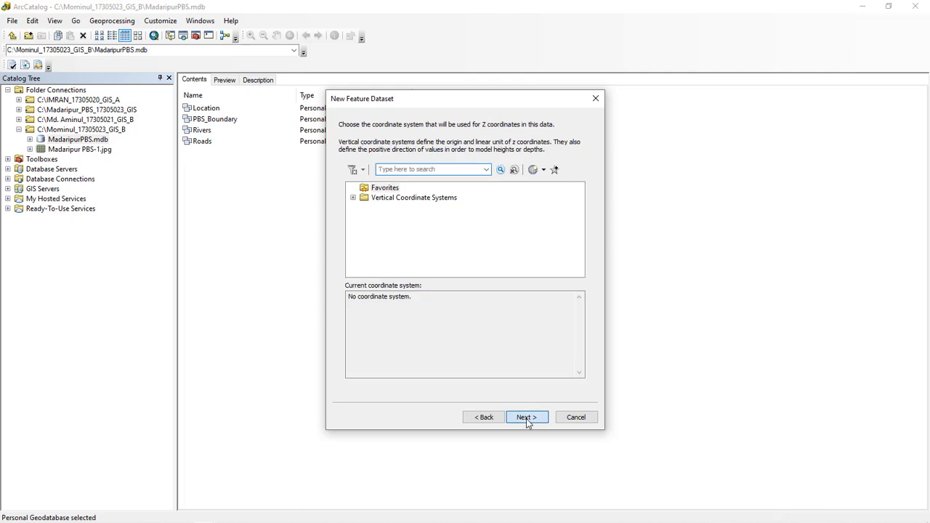
{"action": "left_click", "coordinate": [527, 419]}
{"action": "left_click", "coordinate": [527, 419]}
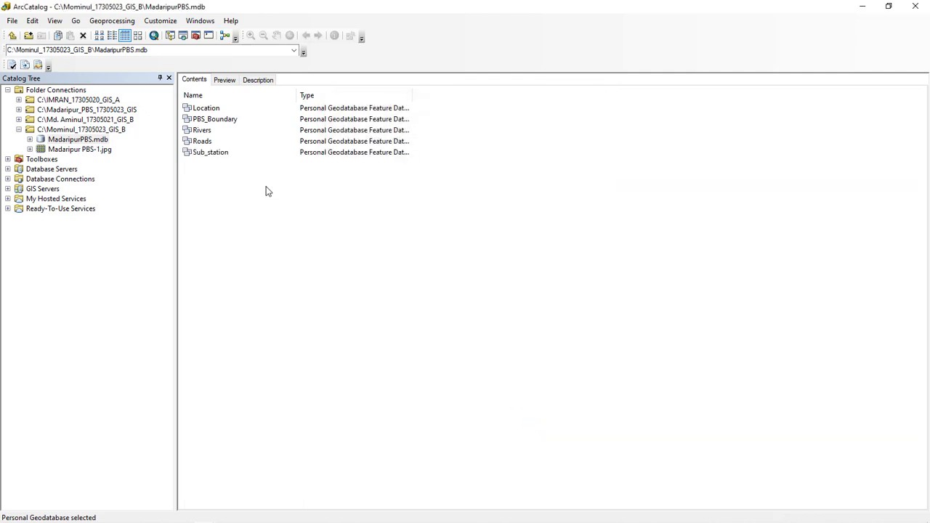
Step: Start a new feature dataset in MadaripurPBS.mdb named Electric_Line
{"action": "right_click", "coordinate": [183, 179]}
{"action": "mouse_move", "coordinate": [296, 281]}
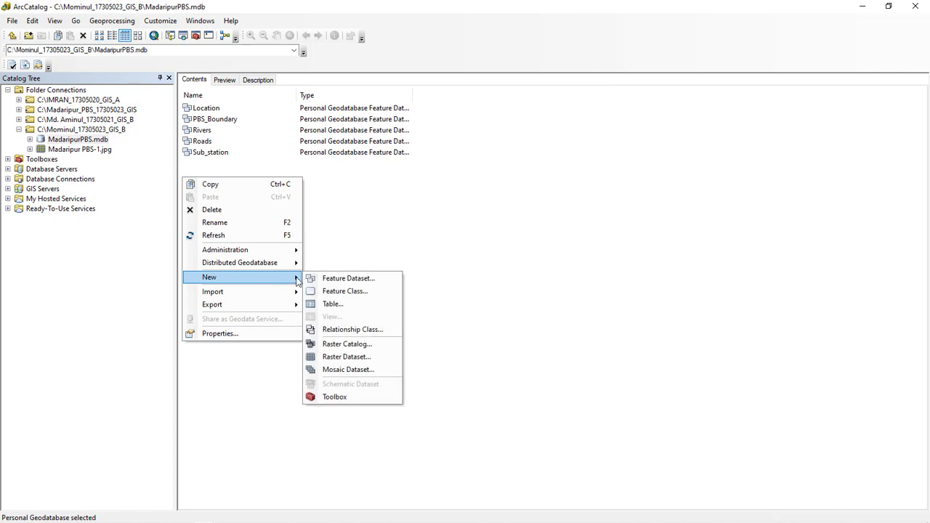
{"action": "left_click", "coordinate": [347, 279]}
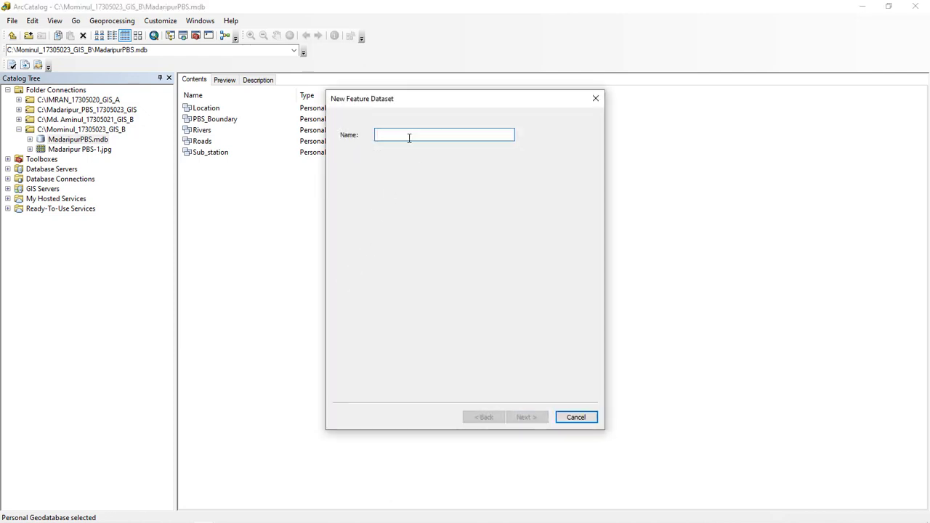
{"action": "type", "text": "Eke"}
{"action": "key", "text": "BackSpace"}
{"action": "key", "text": "BackSpace"}
{"action": "type", "text": "l"}
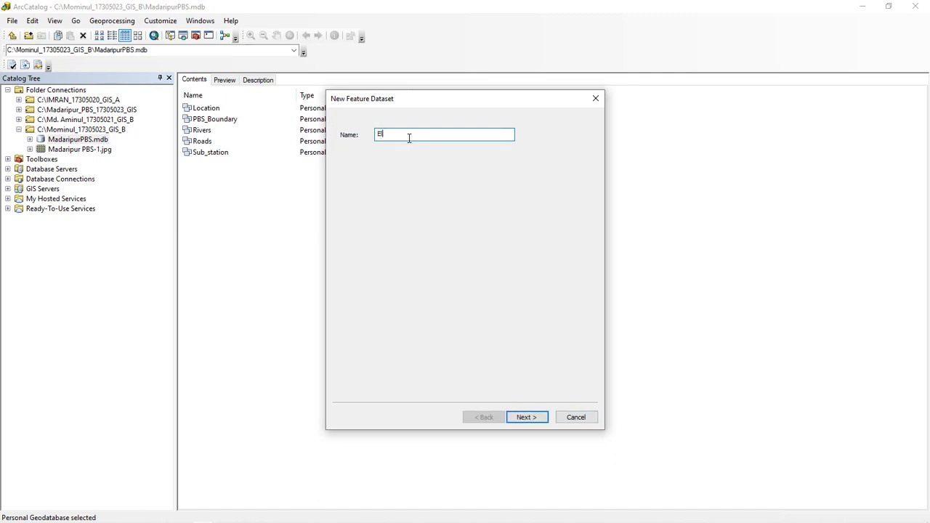
{"action": "type", "text": "ec"}
{"action": "type", "text": "tric_LIne"}
{"action": "key", "text": "BackSpace"}
{"action": "key", "text": "BackSpace"}
{"action": "key", "text": "BackSpace"}
{"action": "type", "text": "in"}
{"action": "left_click", "coordinate": [527, 418]}
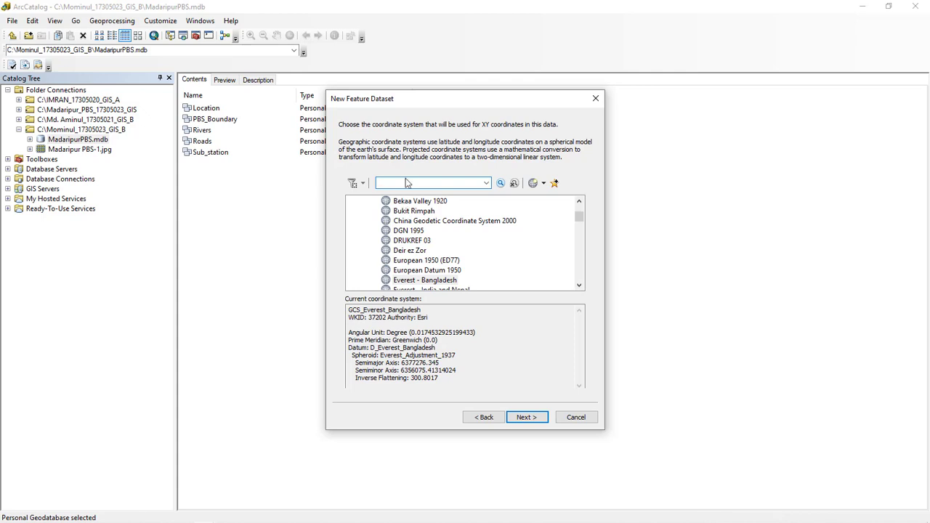
Step: Assign Electric_Line the Everest - Bangladesh coordinate system and complete the wizard
{"action": "left_click", "coordinate": [427, 280]}
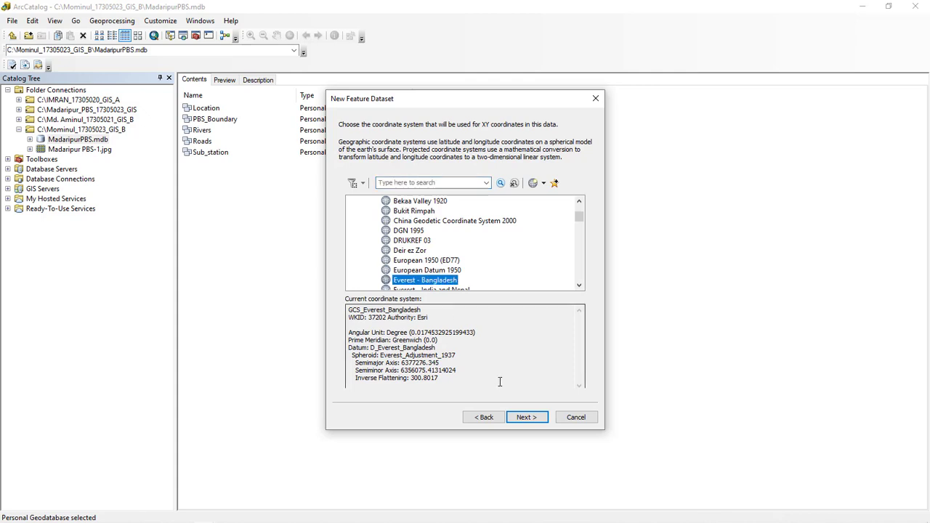
{"action": "left_click", "coordinate": [528, 417]}
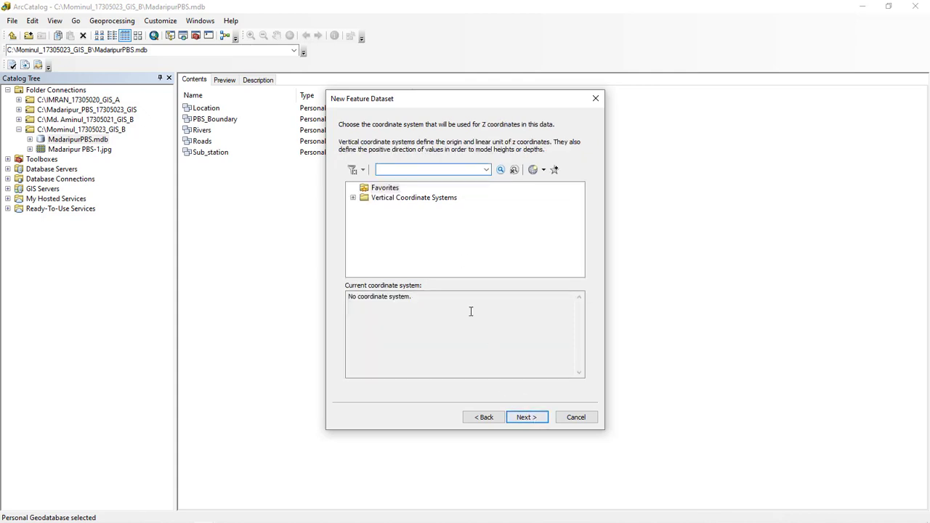
{"action": "left_click", "coordinate": [527, 417]}
{"action": "left_click", "coordinate": [526, 419]}
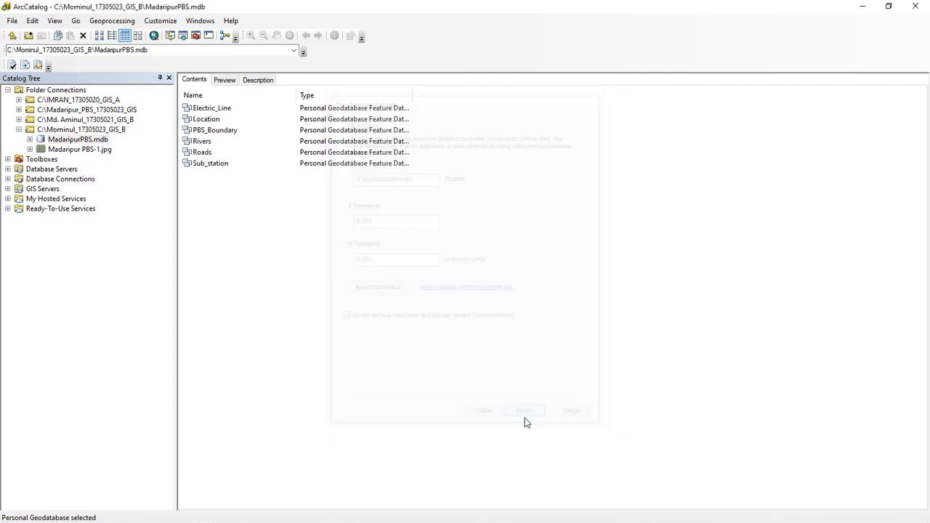
Step: Inside the Electric_Line dataset, start a feature class named Electric_Line
{"action": "double_click", "coordinate": [218, 109]}
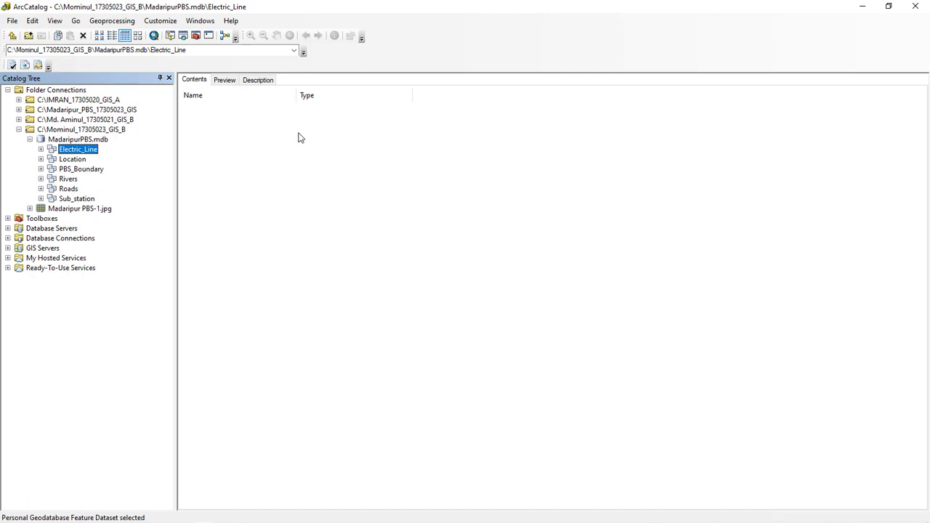
{"action": "right_click", "coordinate": [291, 108]}
{"action": "mouse_move", "coordinate": [346, 198]}
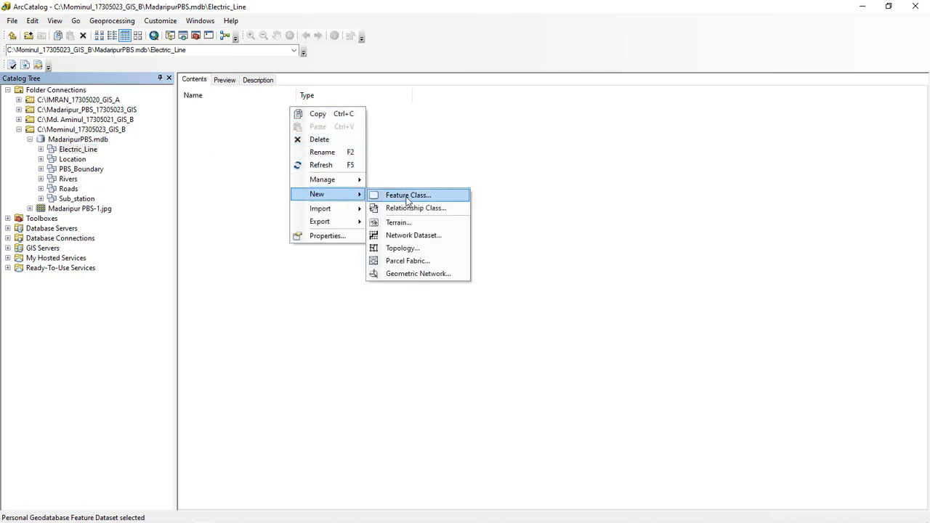
{"action": "left_click", "coordinate": [418, 197]}
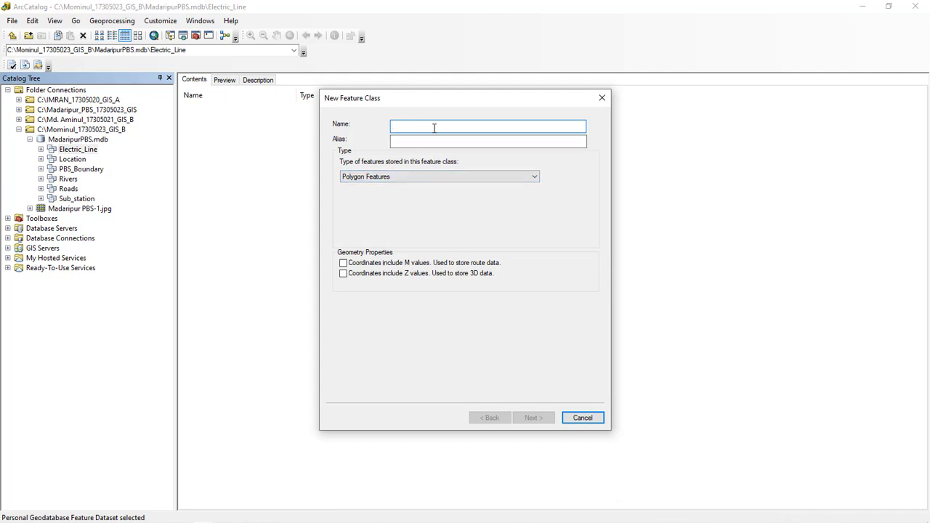
{"action": "type", "text": "Ele"}
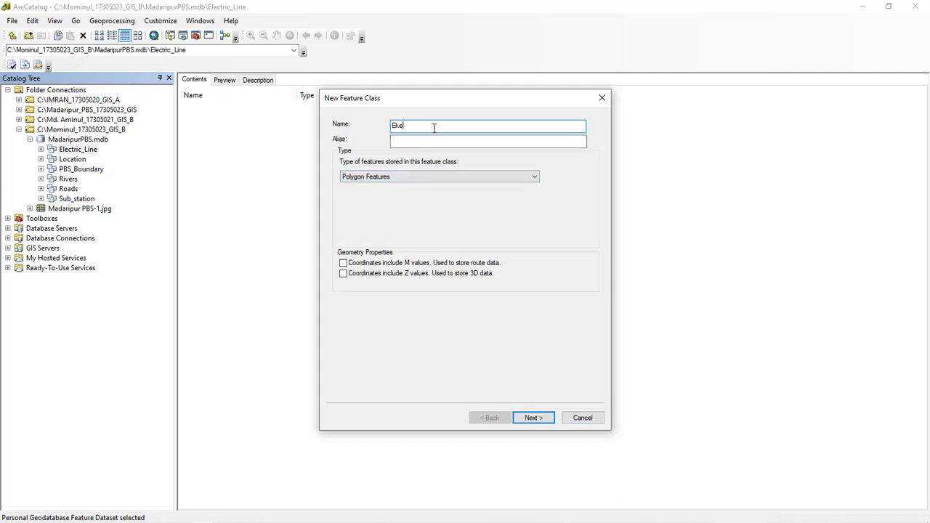
{"action": "key", "text": "BackSpace"}
{"action": "key", "text": "BackSpace"}
{"action": "type", "text": "lectric_Line"}
Step: Make Electric_Line a Line Features class, finish it, and select the Location dataset
{"action": "left_click", "coordinate": [352, 179]}
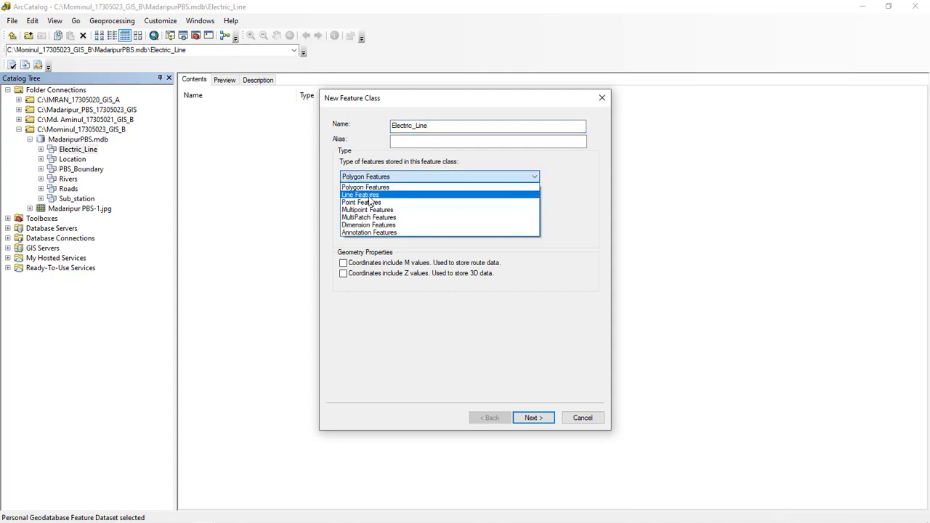
{"action": "left_click", "coordinate": [370, 201]}
{"action": "left_click", "coordinate": [537, 420]}
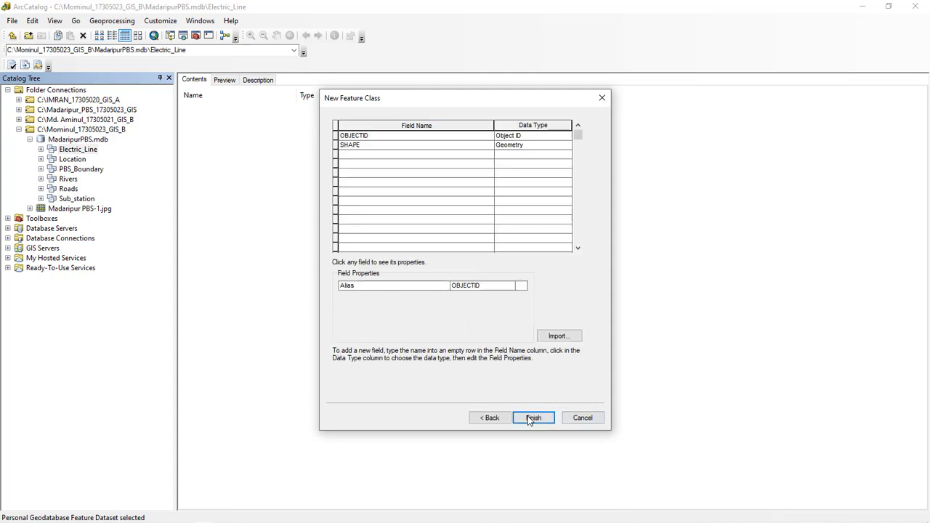
{"action": "left_click", "coordinate": [532, 419]}
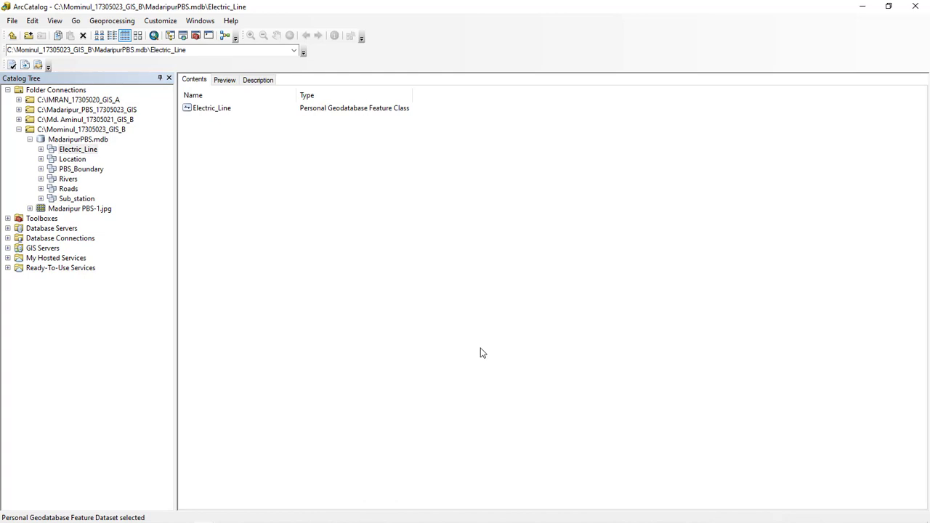
{"action": "left_click", "coordinate": [71, 159]}
Step: Create point feature class Location in the Location dataset, then select PBS_Boundary
{"action": "right_click", "coordinate": [252, 114]}
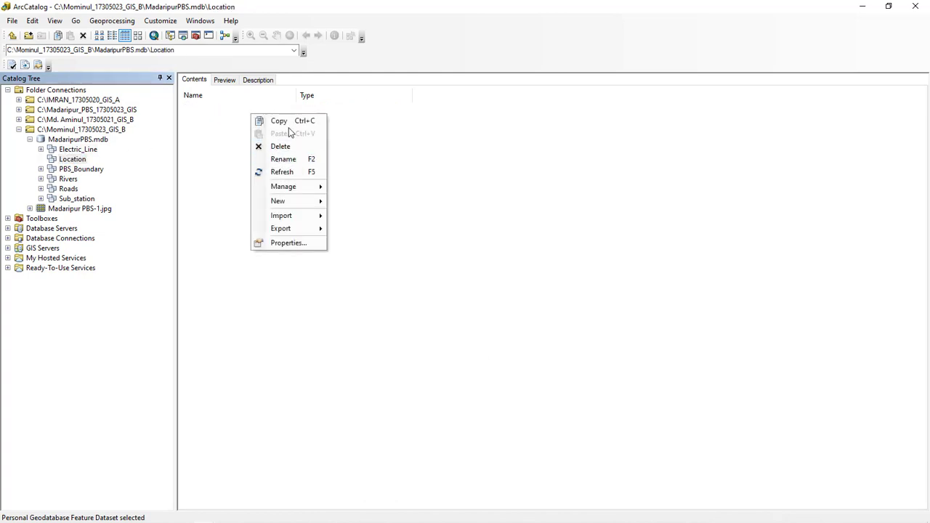
{"action": "mouse_move", "coordinate": [317, 201]}
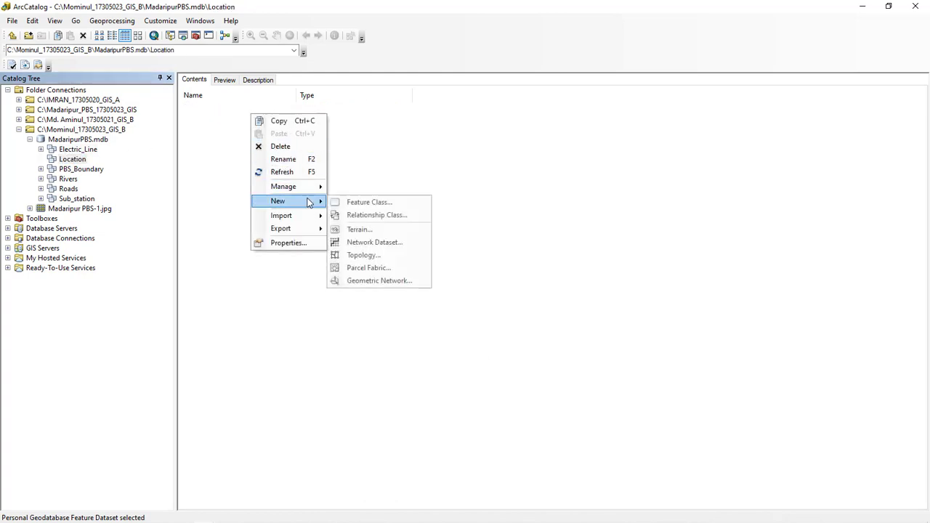
{"action": "left_click", "coordinate": [346, 202]}
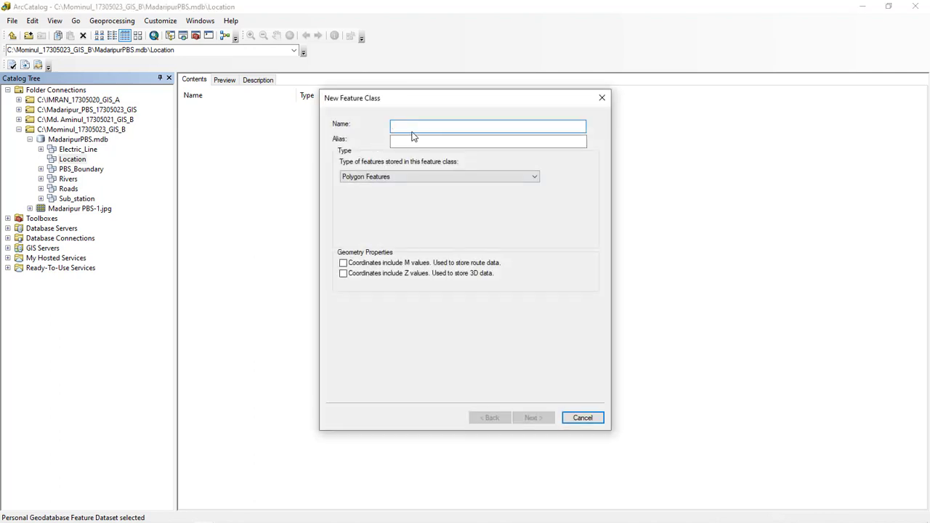
{"action": "type", "text": "Location"}
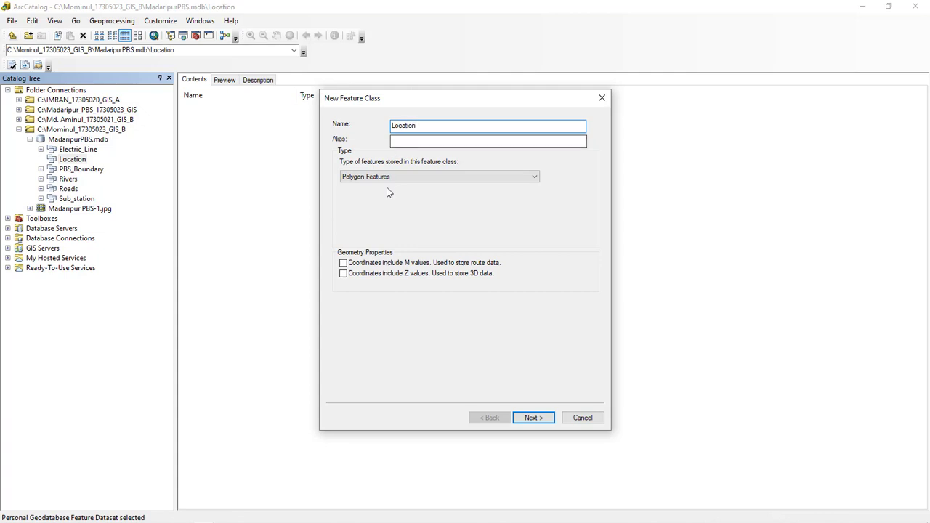
{"action": "left_click", "coordinate": [389, 178]}
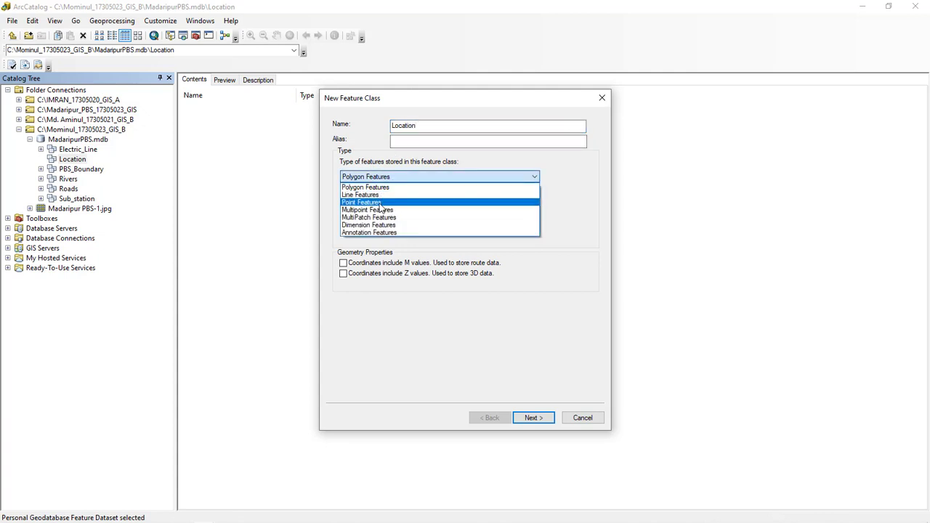
{"action": "left_click", "coordinate": [384, 203]}
{"action": "left_click", "coordinate": [540, 421]}
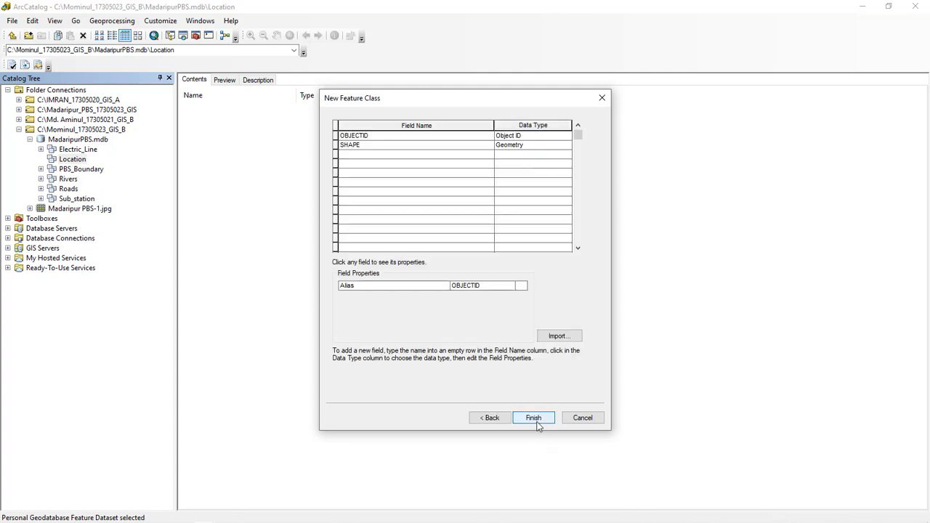
{"action": "left_click", "coordinate": [539, 420]}
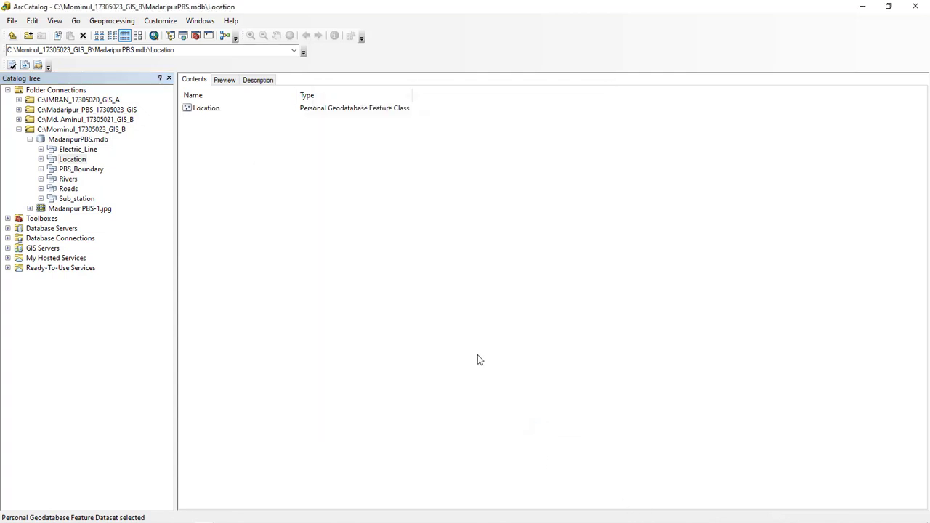
{"action": "left_click", "coordinate": [65, 169]}
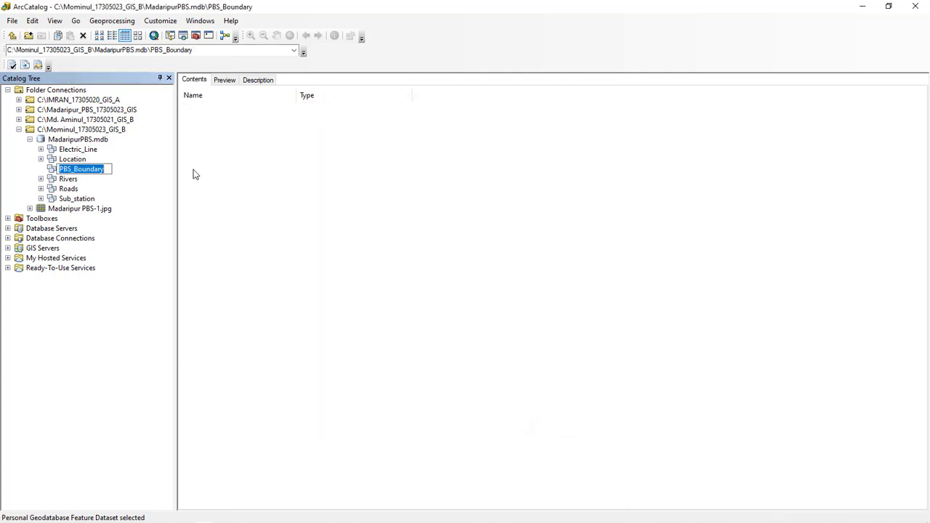
Step: Start a new feature class in the PBS_Boundary dataset named PBS_Boundary
{"action": "left_click", "coordinate": [317, 154]}
{"action": "right_click", "coordinate": [305, 151]}
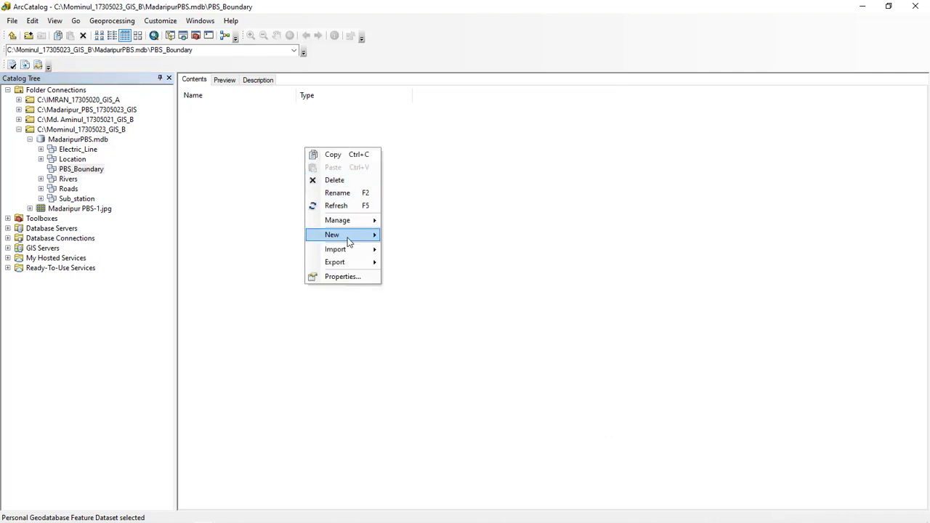
{"action": "mouse_move", "coordinate": [367, 235]}
{"action": "left_click", "coordinate": [422, 240]}
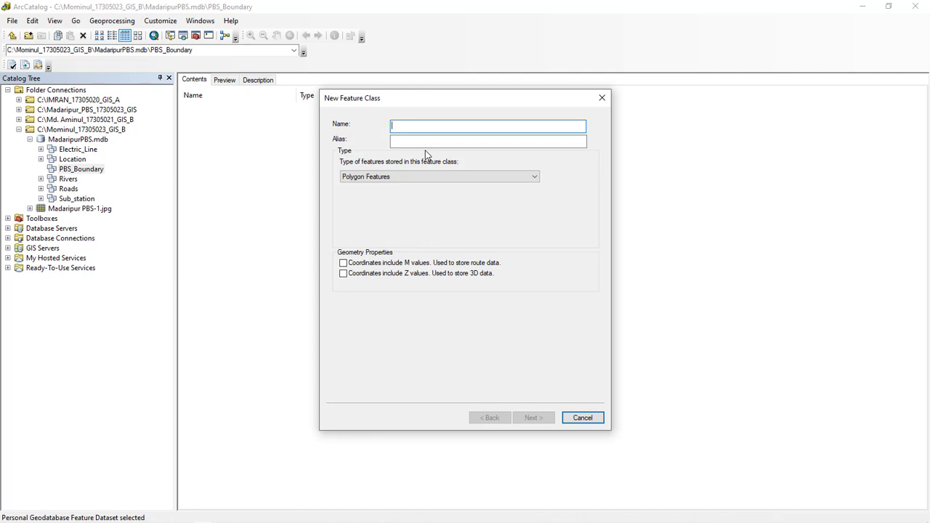
{"action": "type", "text": "P"}
{"action": "key", "text": "BackSpace"}
{"action": "type", "text": "PBS_Boundary"}
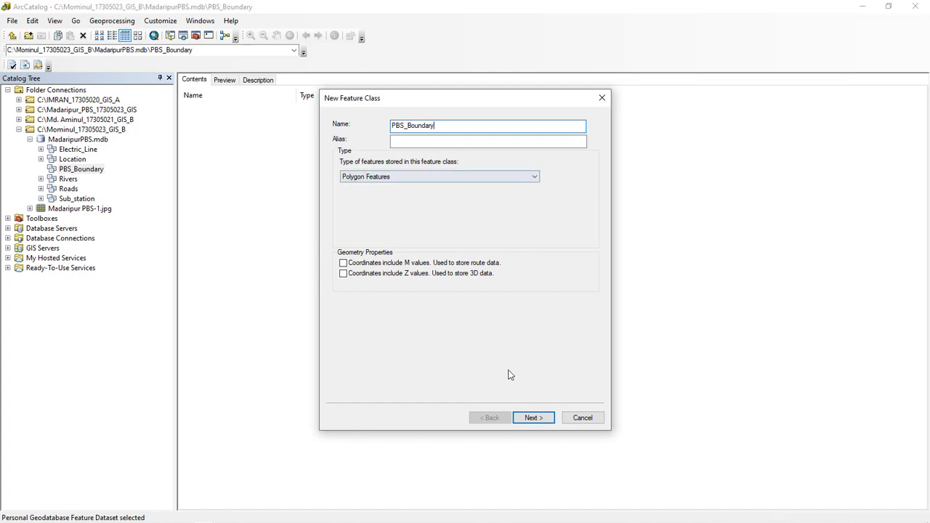
Step: Set PBS_Boundary to Line Features, finish it, and select the Rivers dataset
{"action": "left_click", "coordinate": [384, 177]}
{"action": "left_click", "coordinate": [367, 195]}
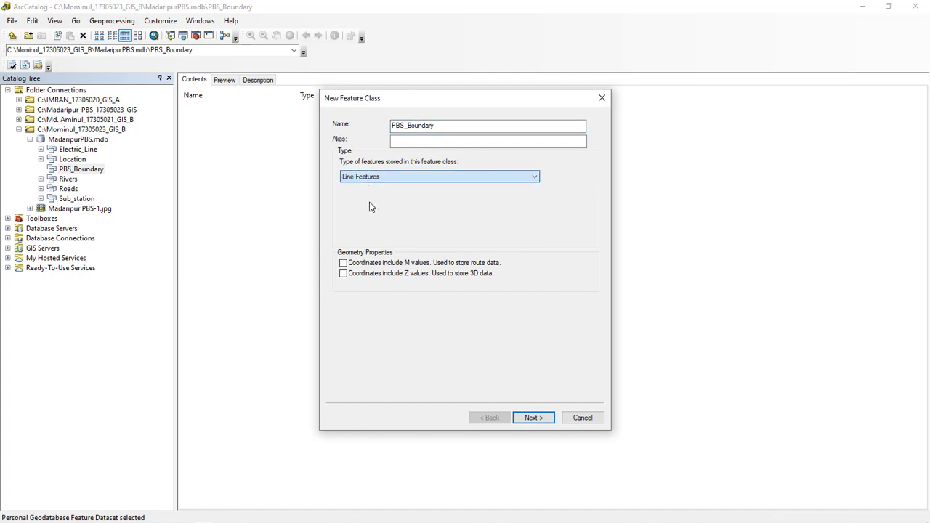
{"action": "left_click", "coordinate": [526, 421]}
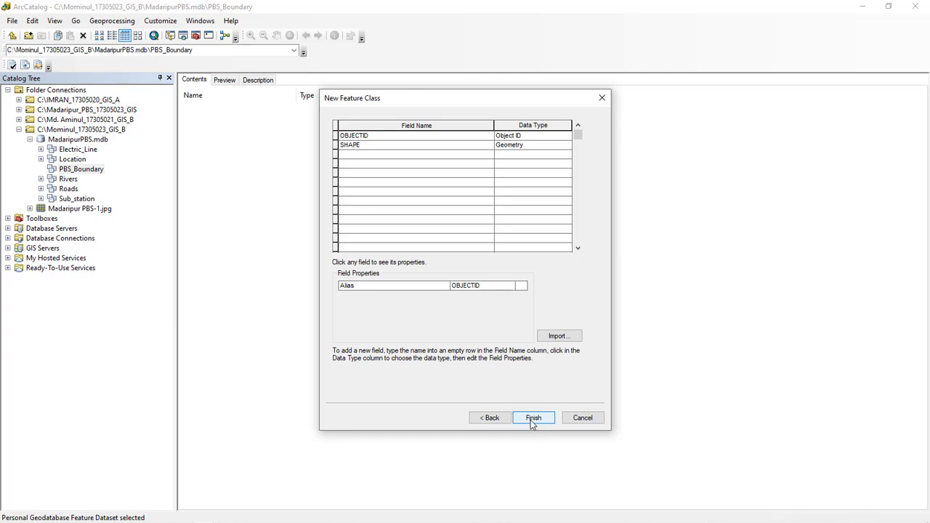
{"action": "left_click", "coordinate": [531, 421]}
{"action": "left_click", "coordinate": [67, 179]}
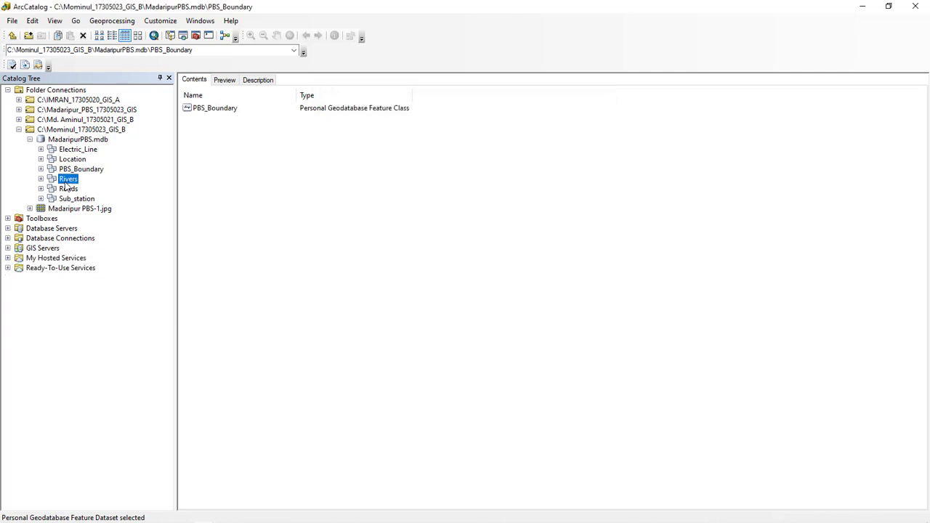
Step: Start a new feature class named Rivers in the Rivers dataset
{"action": "right_click", "coordinate": [269, 154]}
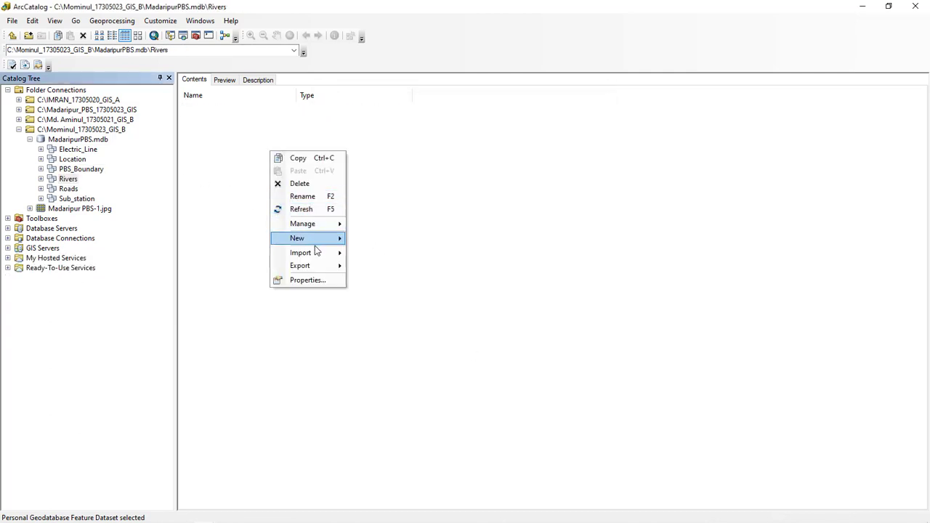
{"action": "mouse_move", "coordinate": [315, 240]}
{"action": "left_click", "coordinate": [377, 245]}
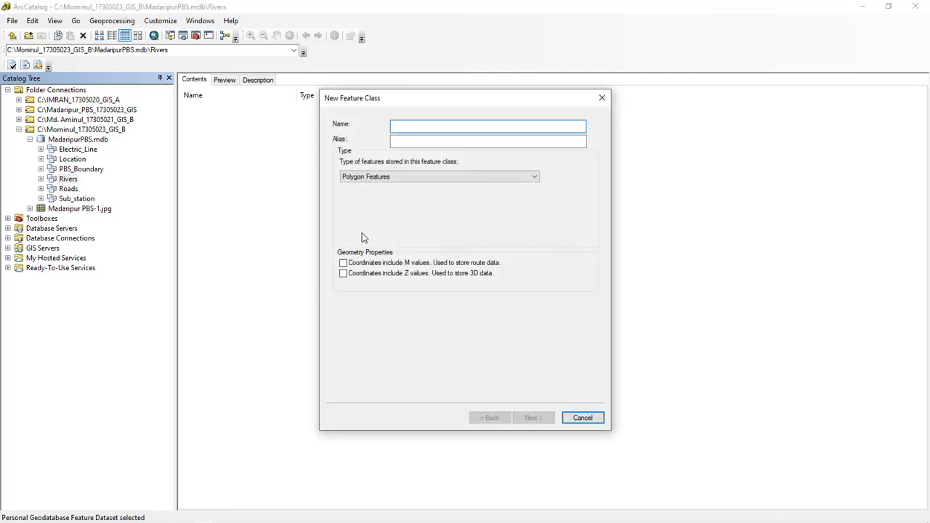
{"action": "type", "text": "R"}
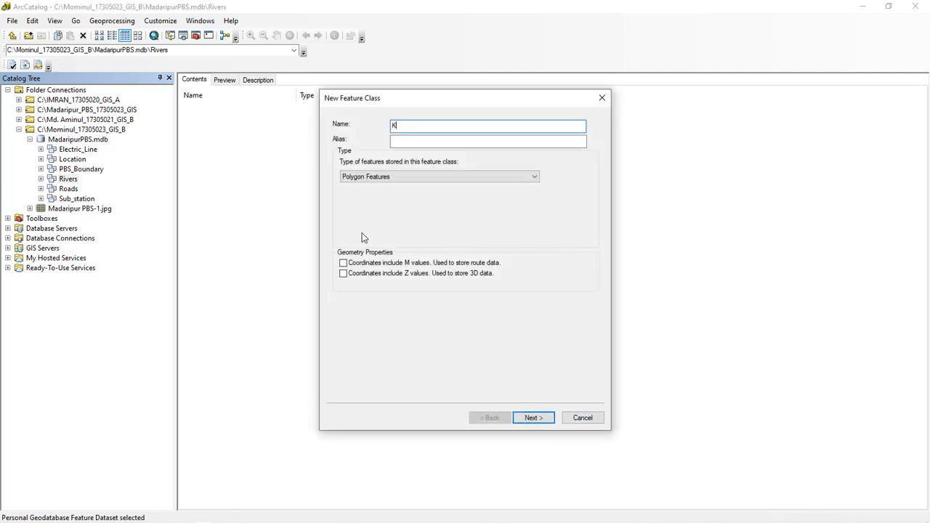
{"action": "key", "text": "BackSpace"}
{"action": "type", "text": "Rivers"}
{"action": "key", "text": "Return"}
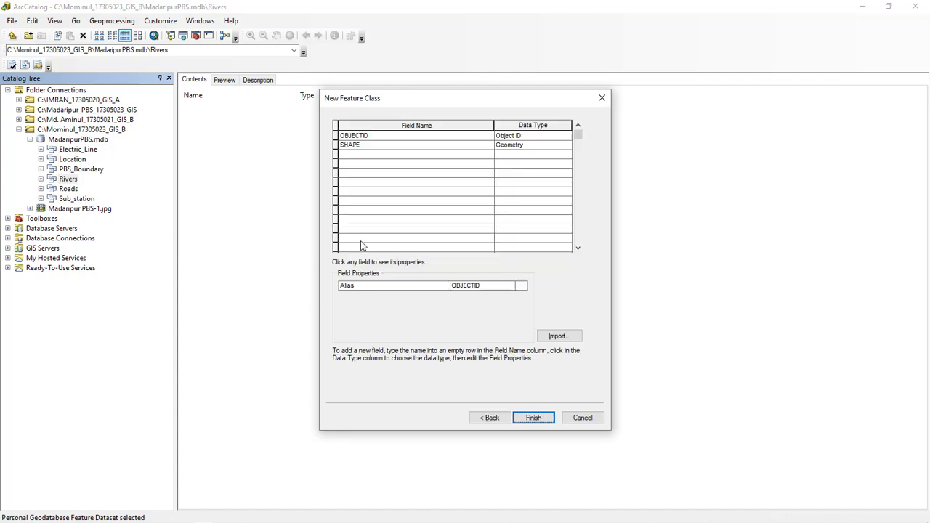
Step: Go back, set Rivers to Line Features, and finish the feature class
{"action": "left_click", "coordinate": [490, 418]}
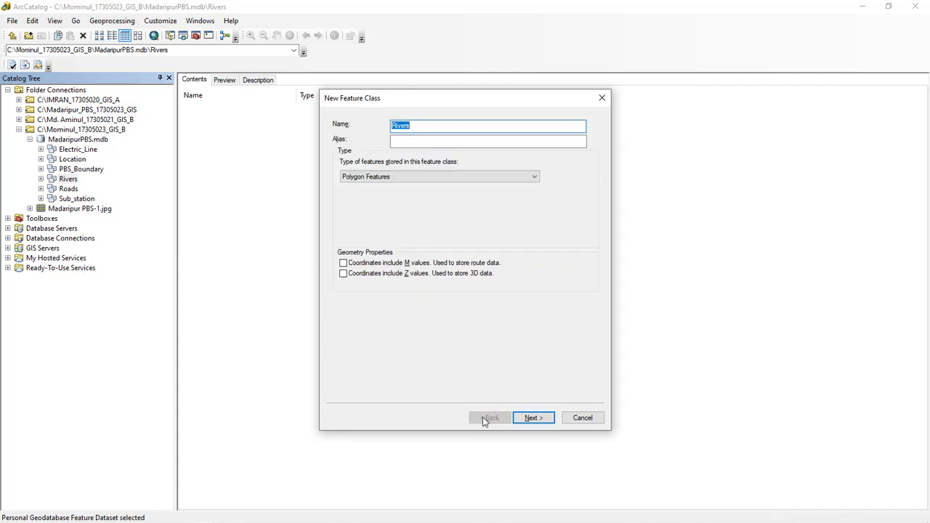
{"action": "left_click", "coordinate": [400, 178]}
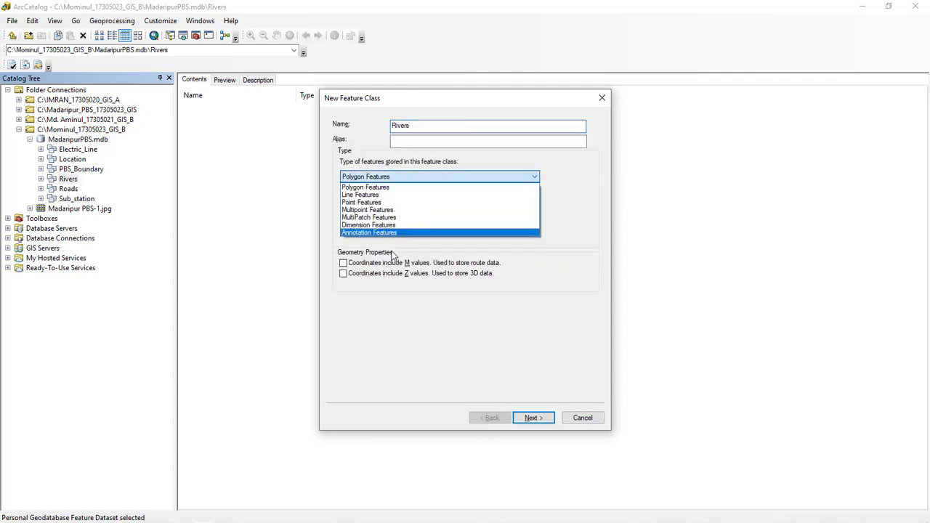
{"action": "left_click", "coordinate": [376, 196]}
{"action": "left_click", "coordinate": [516, 418]}
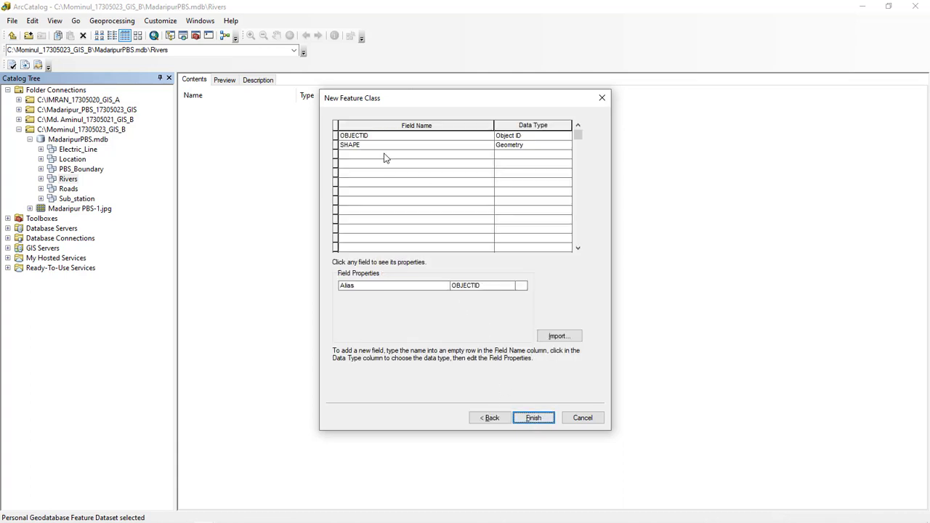
{"action": "left_click", "coordinate": [533, 418]}
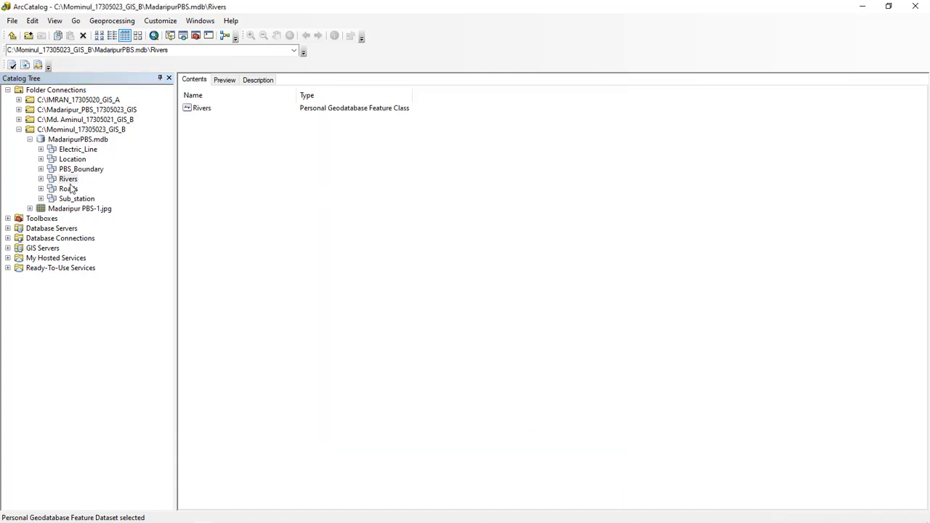
Step: Select the Roads dataset and start a feature class named Roads
{"action": "left_click", "coordinate": [69, 189]}
{"action": "right_click", "coordinate": [281, 167]}
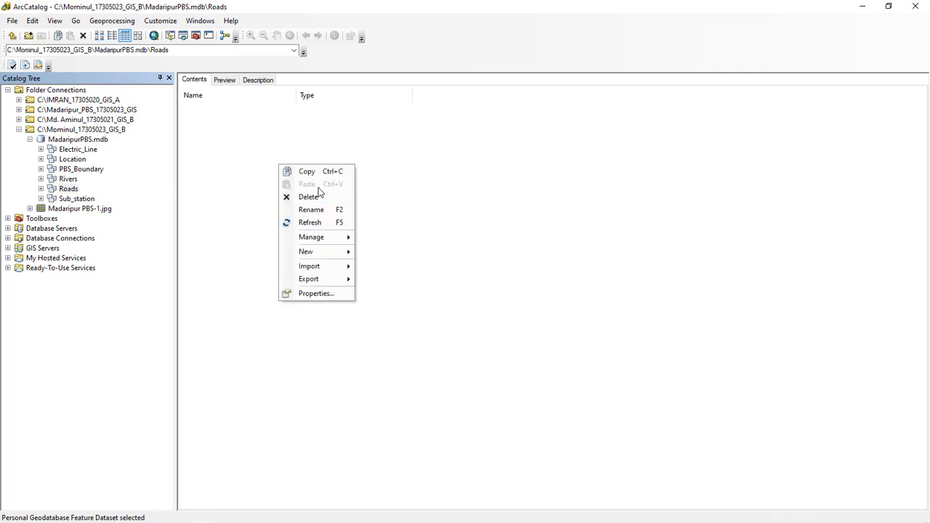
{"action": "mouse_move", "coordinate": [326, 253]}
{"action": "left_click", "coordinate": [380, 255]}
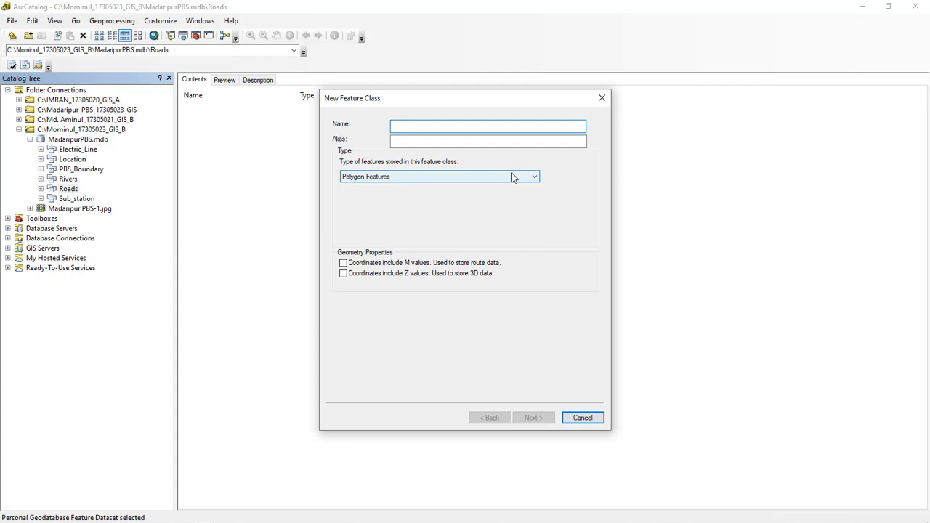
{"action": "type", "text": "Roads"}
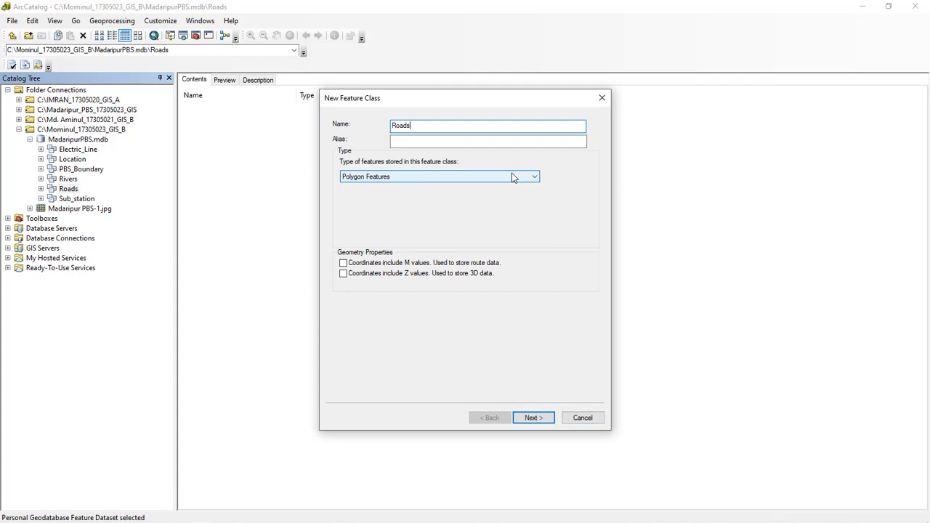
{"action": "key", "text": "Return"}
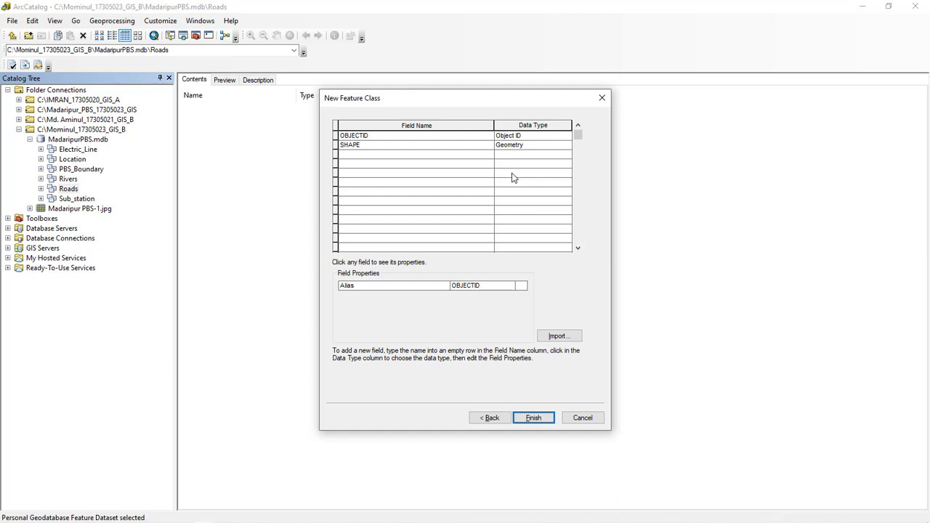
Step: Go back, set Roads to Line Features, and finish the feature class
{"action": "left_click", "coordinate": [489, 418]}
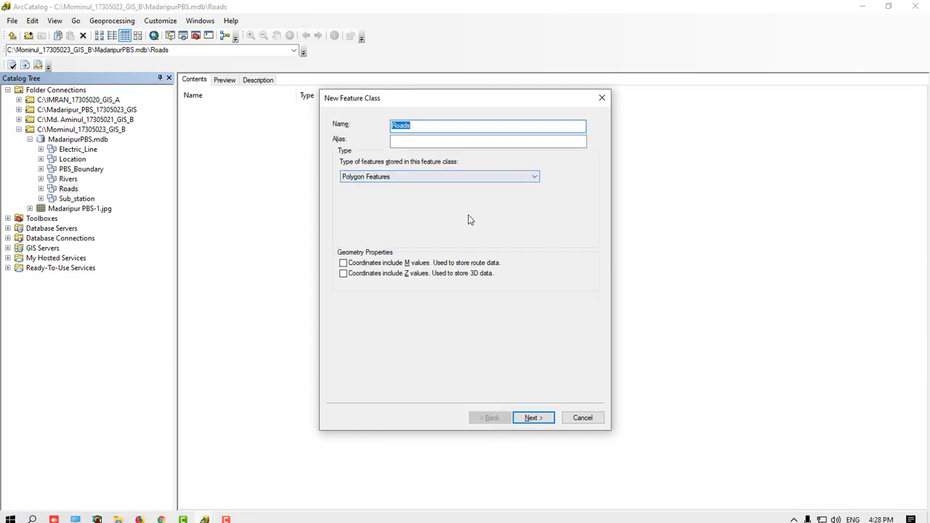
{"action": "left_click", "coordinate": [411, 181]}
{"action": "left_click", "coordinate": [386, 196]}
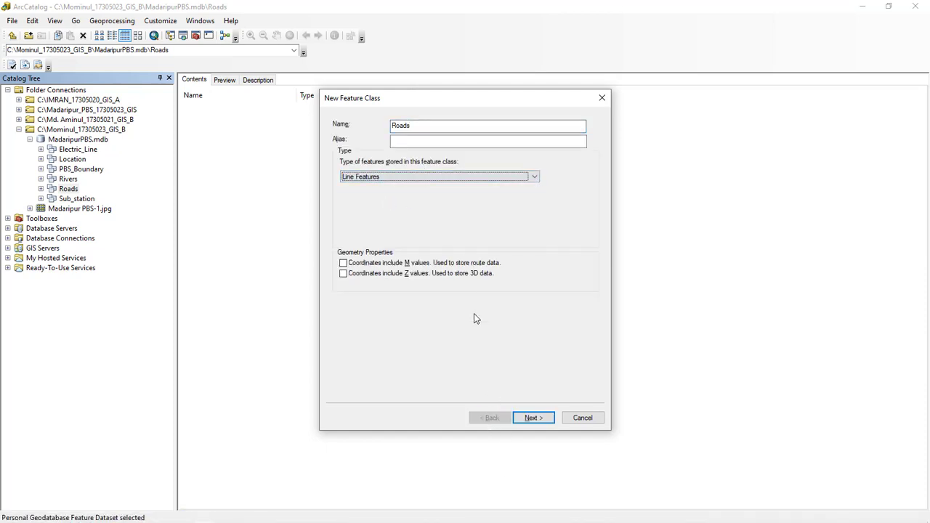
{"action": "left_click", "coordinate": [533, 418]}
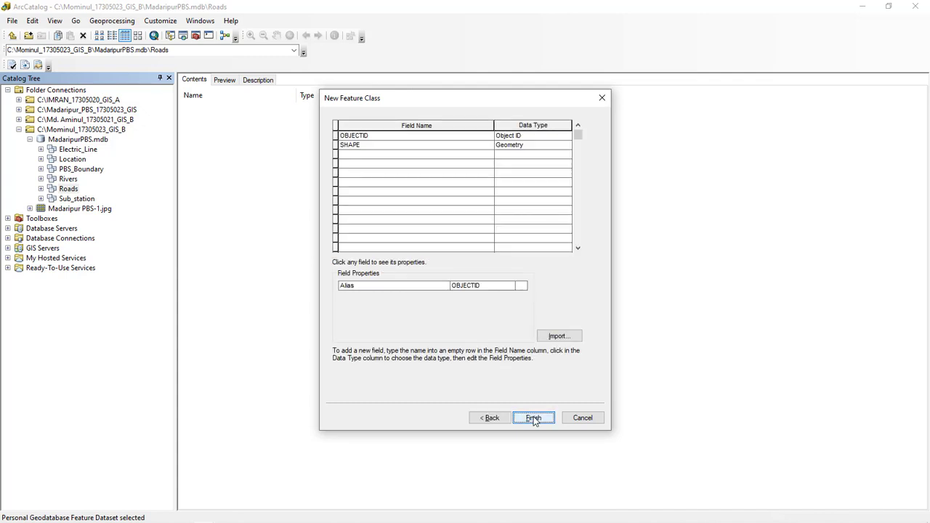
{"action": "left_click", "coordinate": [534, 418]}
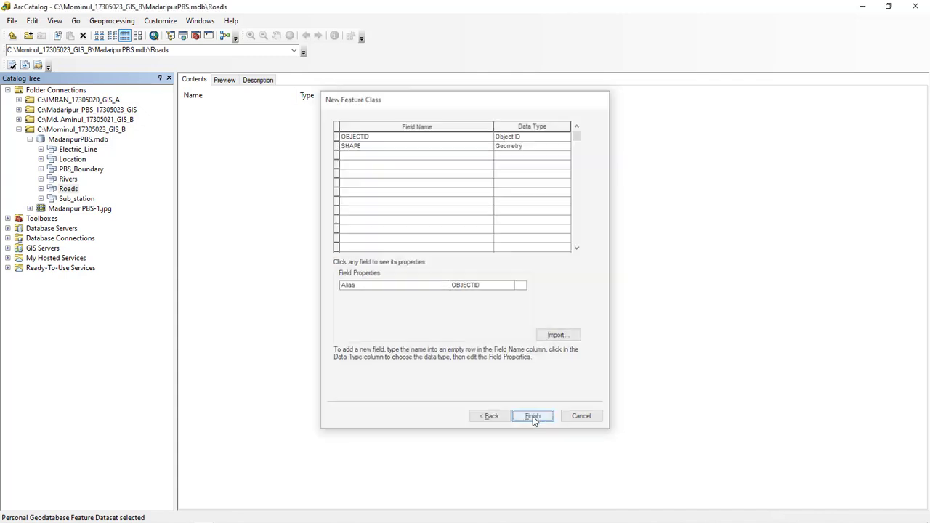
Step: Select the Sub_station dataset and start a feature class named Sub_Station
{"action": "left_click", "coordinate": [74, 198]}
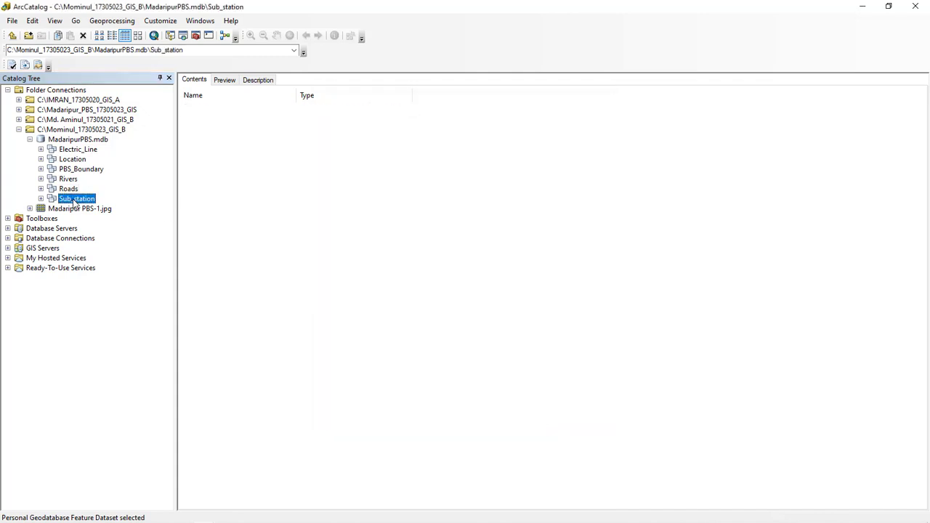
{"action": "right_click", "coordinate": [218, 158]}
{"action": "mouse_move", "coordinate": [270, 247]}
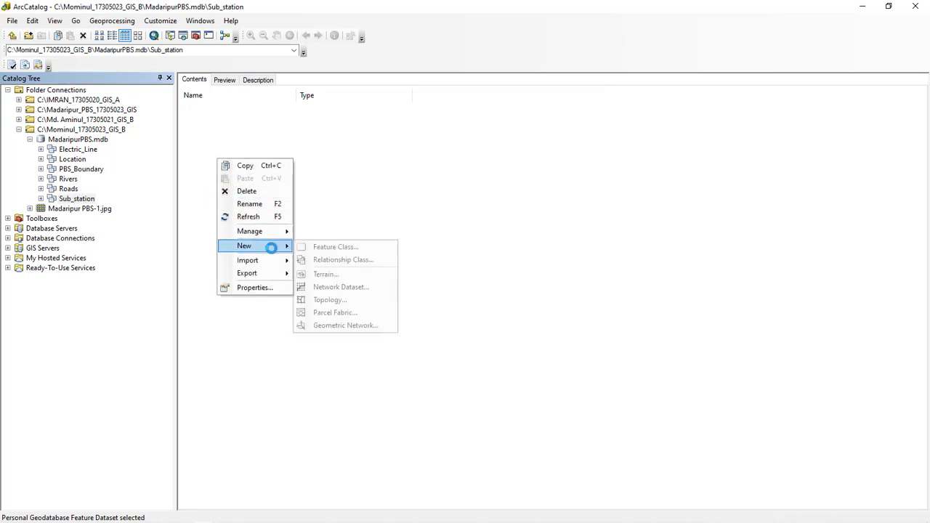
{"action": "left_click", "coordinate": [342, 247]}
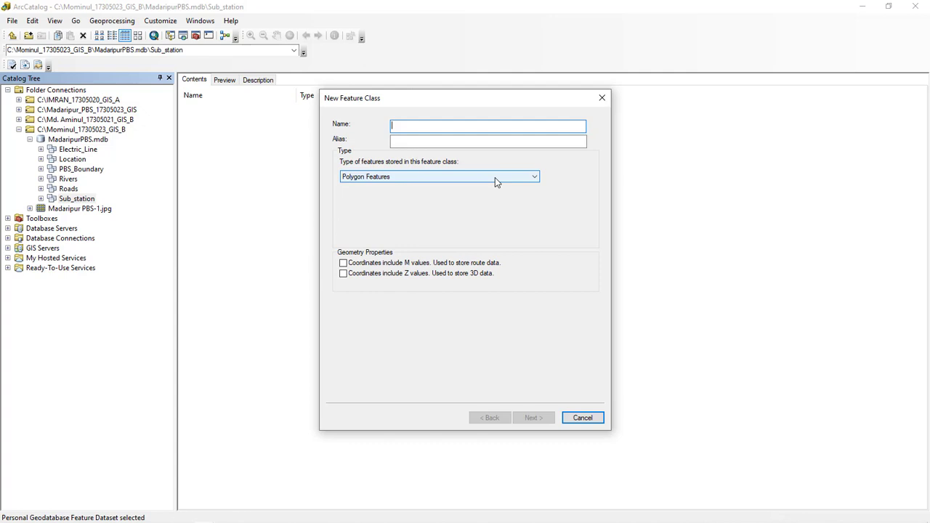
{"action": "type", "text": "Su"}
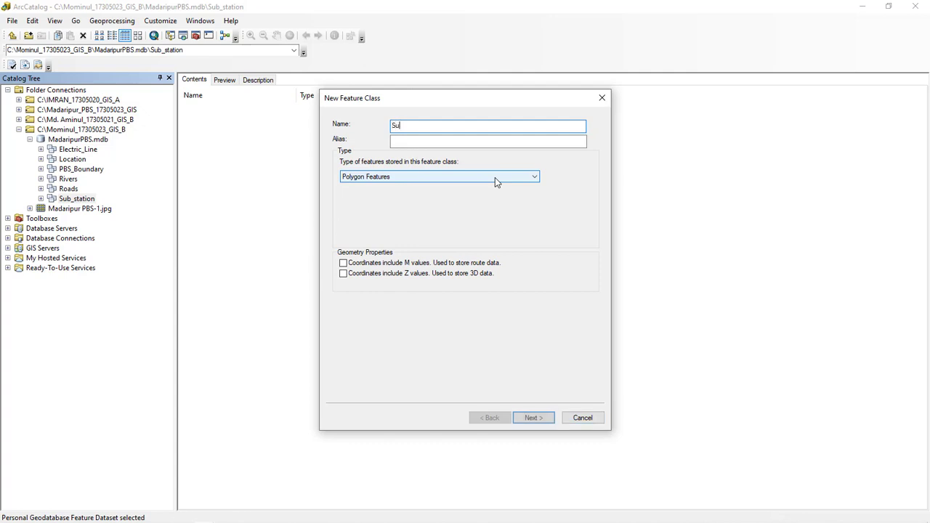
{"action": "type", "text": "b_Station"}
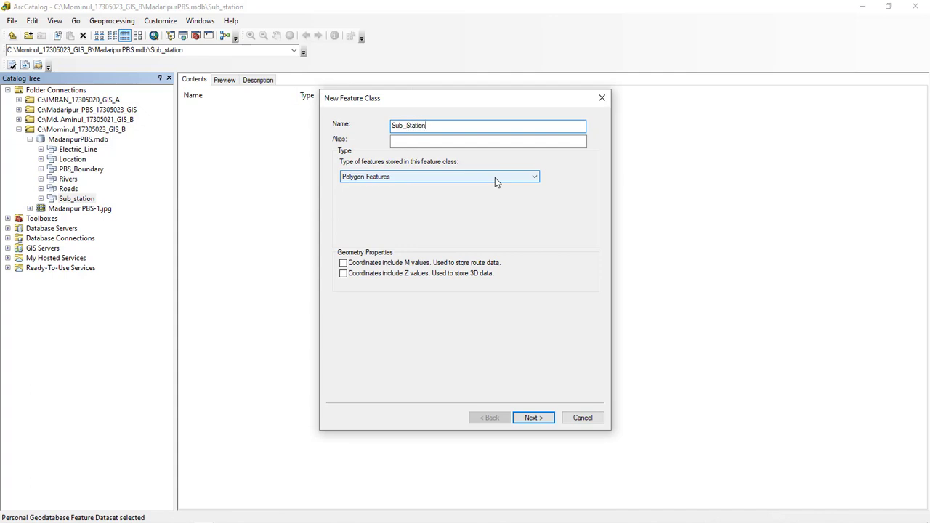
Step: Set Sub_Station to Point Features and finish the feature class
{"action": "left_click", "coordinate": [405, 178]}
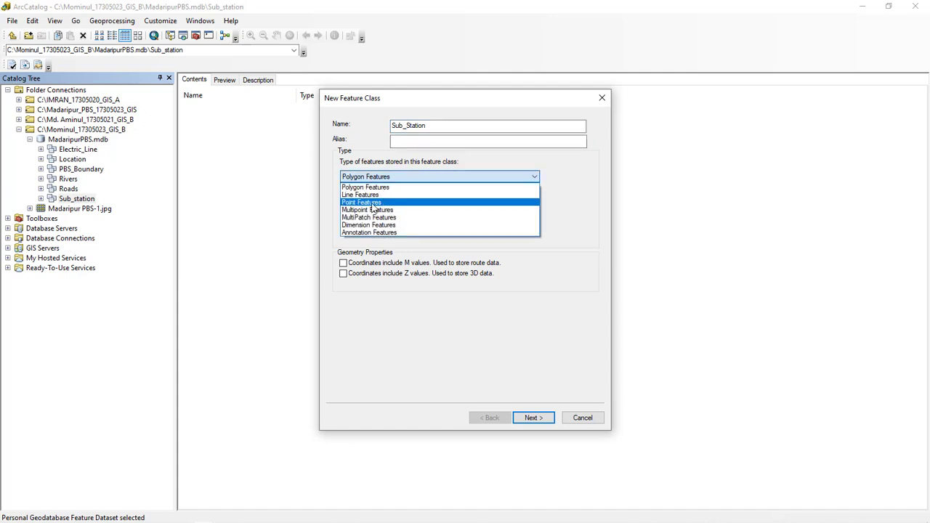
{"action": "left_click", "coordinate": [372, 204]}
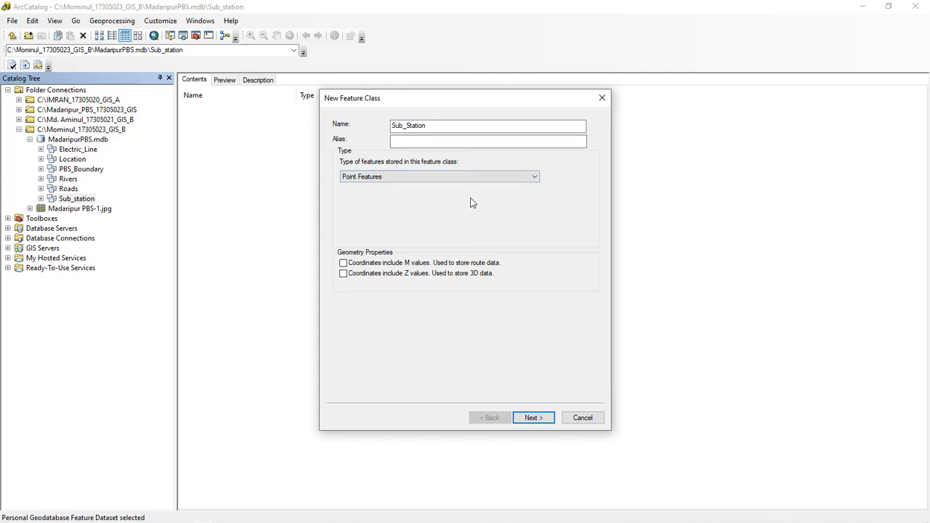
{"action": "left_click", "coordinate": [523, 421]}
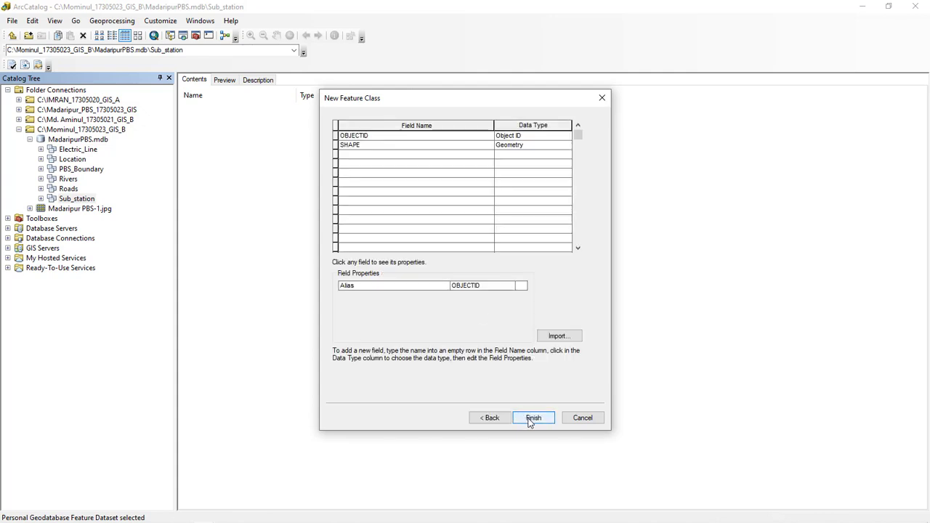
{"action": "left_click", "coordinate": [530, 421]}
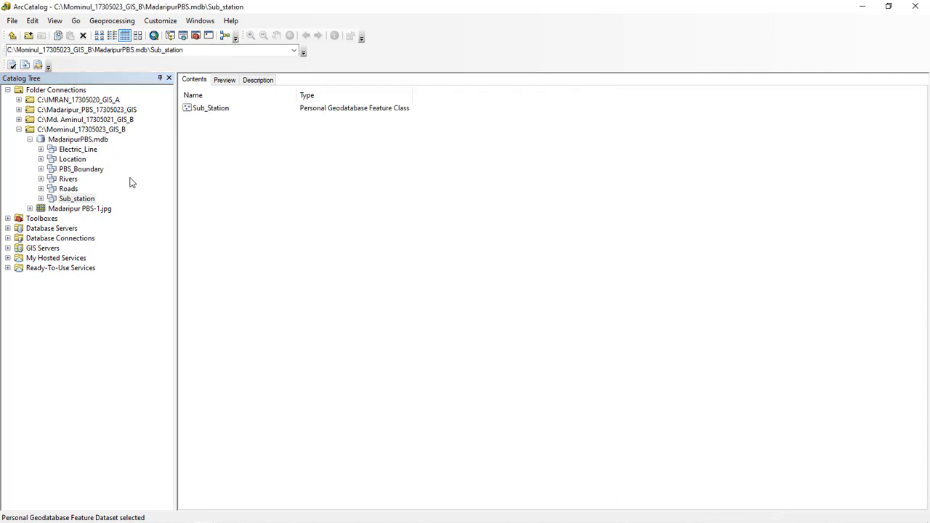
Step: Step up through the feature datasets to check the Electric_Line contents
{"action": "left_click", "coordinate": [85, 199]}
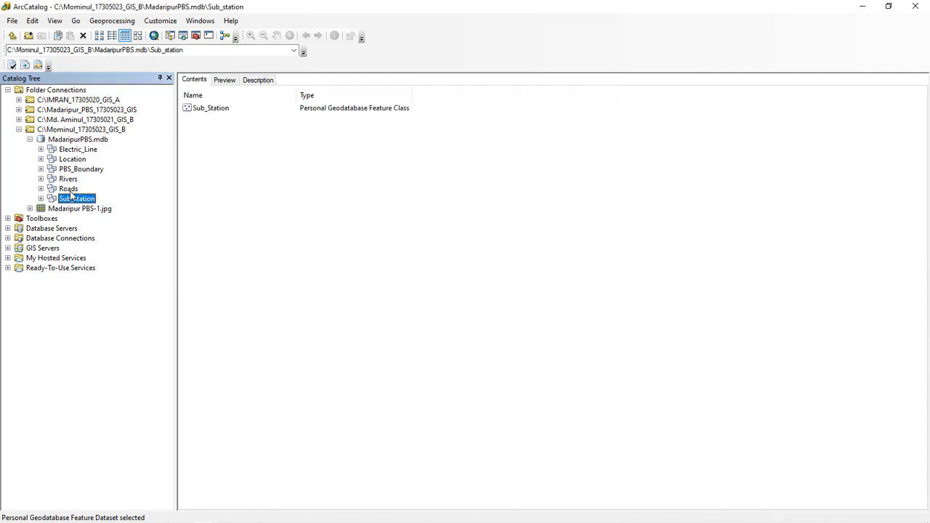
{"action": "left_click", "coordinate": [72, 189]}
{"action": "left_click", "coordinate": [71, 179]}
{"action": "left_click", "coordinate": [75, 170]}
{"action": "left_click", "coordinate": [74, 159]}
{"action": "left_click", "coordinate": [77, 151]}
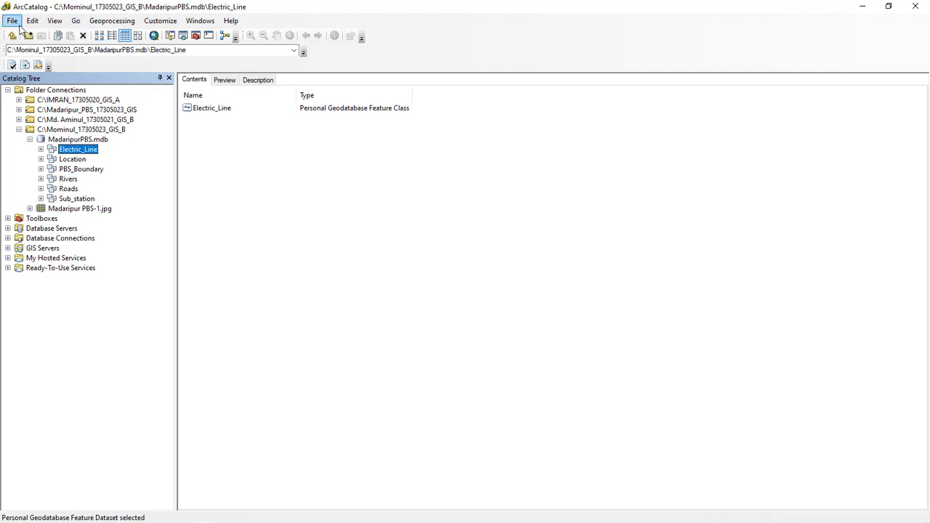
Step: Glance through the Edit and File menus, then close ArcCatalog
{"action": "left_click", "coordinate": [16, 22]}
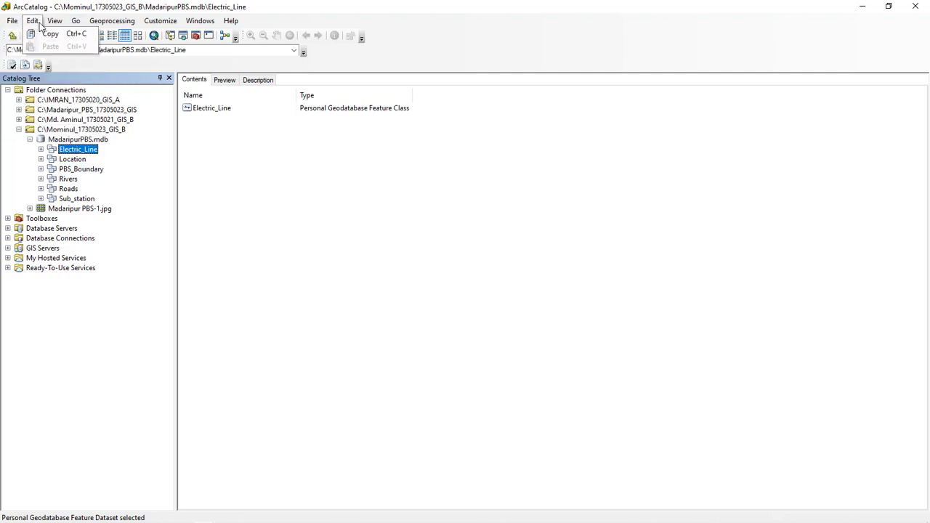
{"action": "mouse_move", "coordinate": [51, 26]}
{"action": "key", "text": "Right"}
{"action": "left_click", "coordinate": [305, 197]}
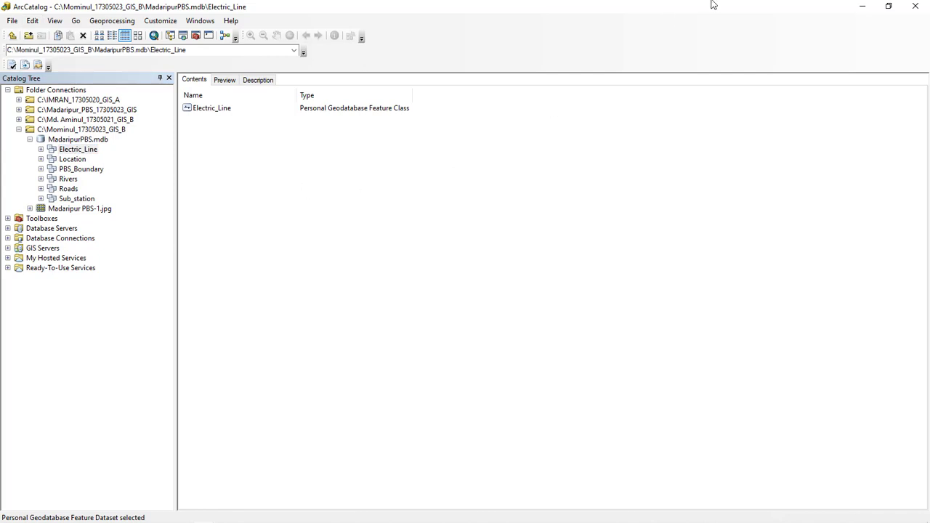
{"action": "left_click", "coordinate": [914, 6]}
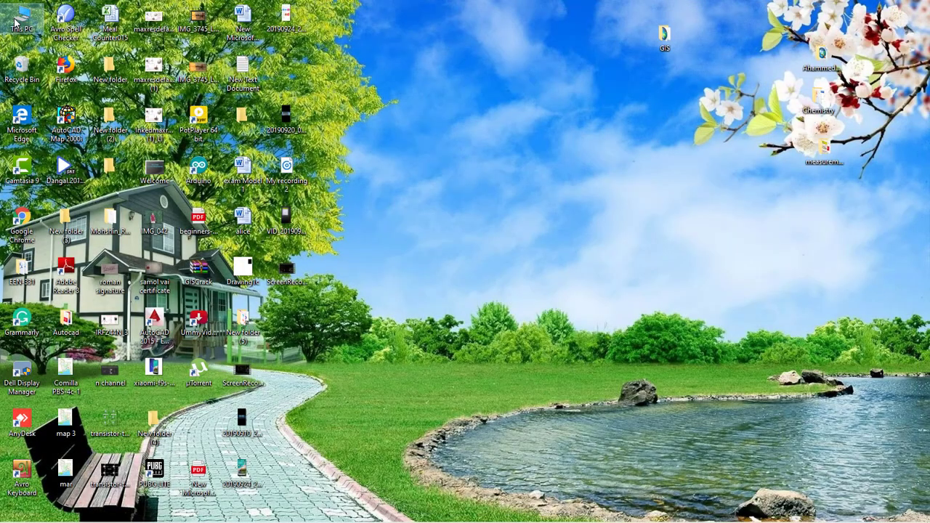
{"action": "double_click", "coordinate": [16, 23]}
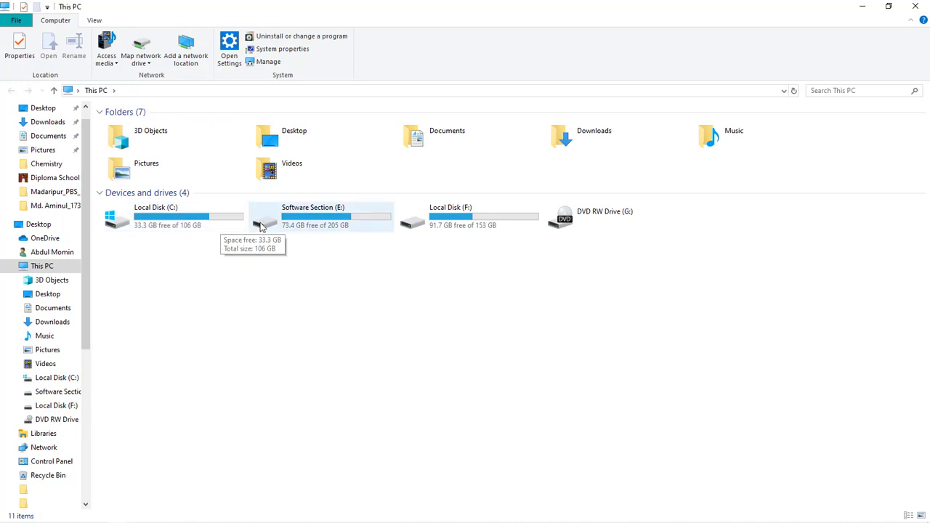
{"action": "double_click", "coordinate": [204, 224]}
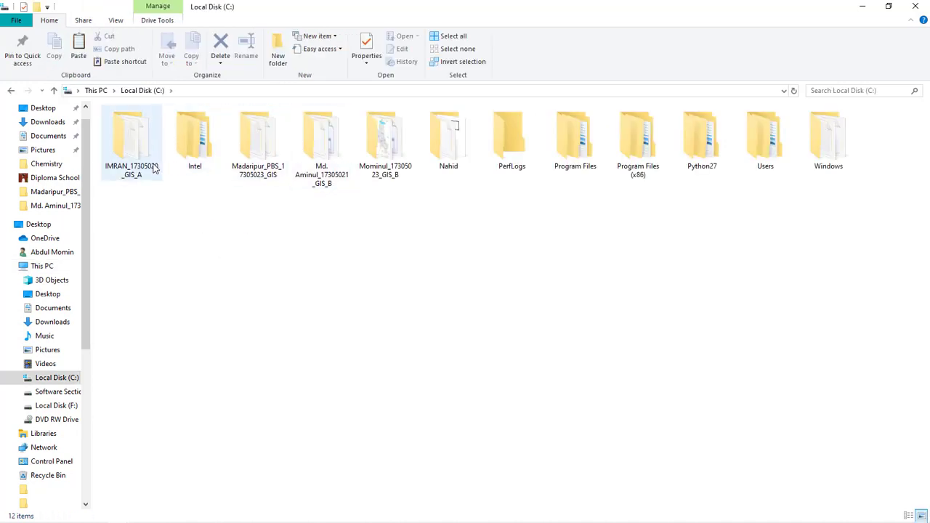
{"action": "double_click", "coordinate": [390, 175]}
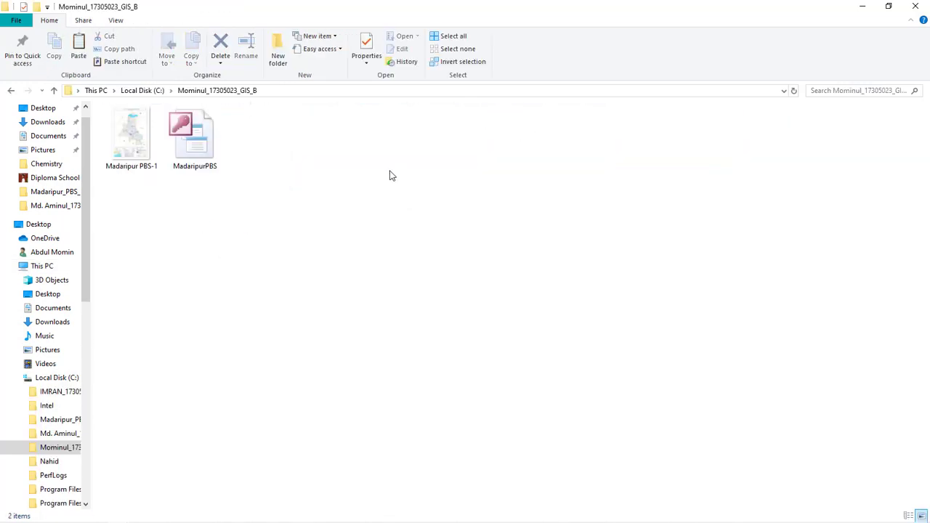
{"action": "left_click", "coordinate": [155, 167]}
{"action": "left_click", "coordinate": [195, 164]}
{"action": "left_click", "coordinate": [327, 166]}
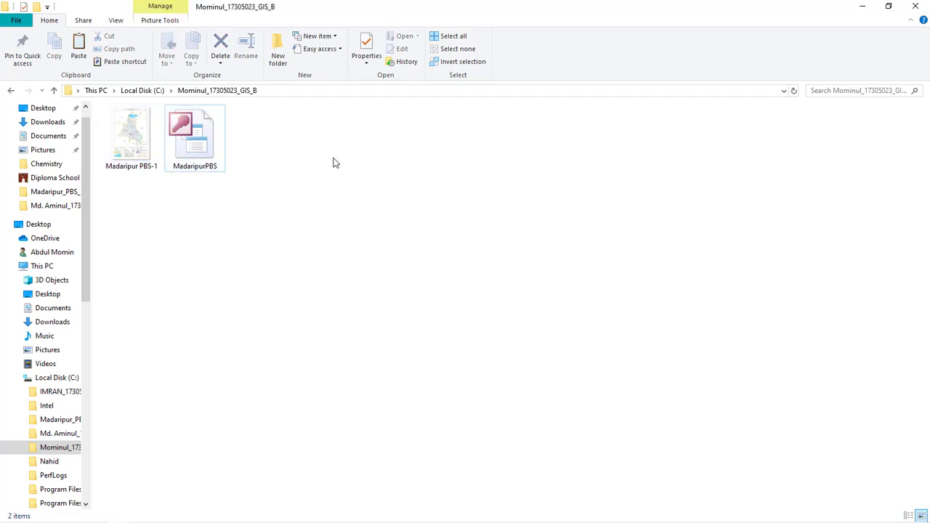
{"action": "left_click", "coordinate": [916, 6]}
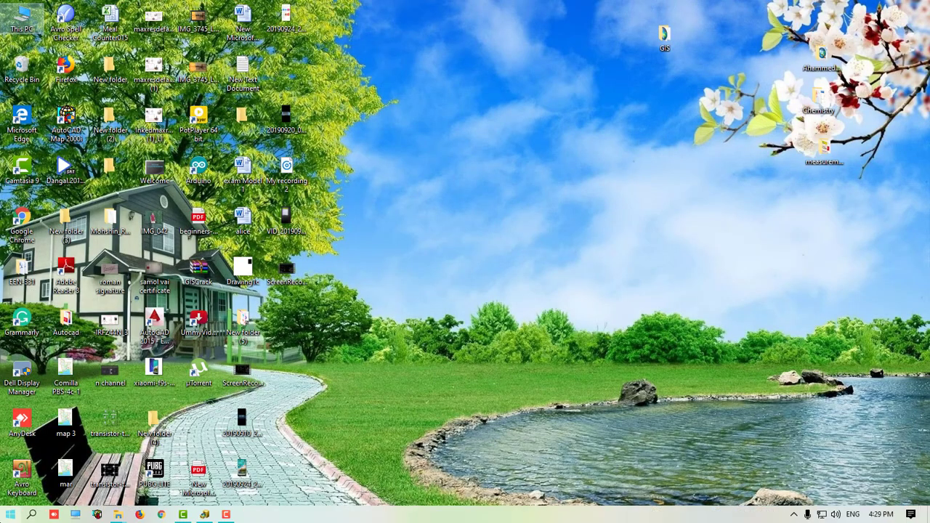
Step: Launch ArcMap 10.5 from the ArcGIS program group in the Start menu
{"action": "left_click", "coordinate": [10, 515]}
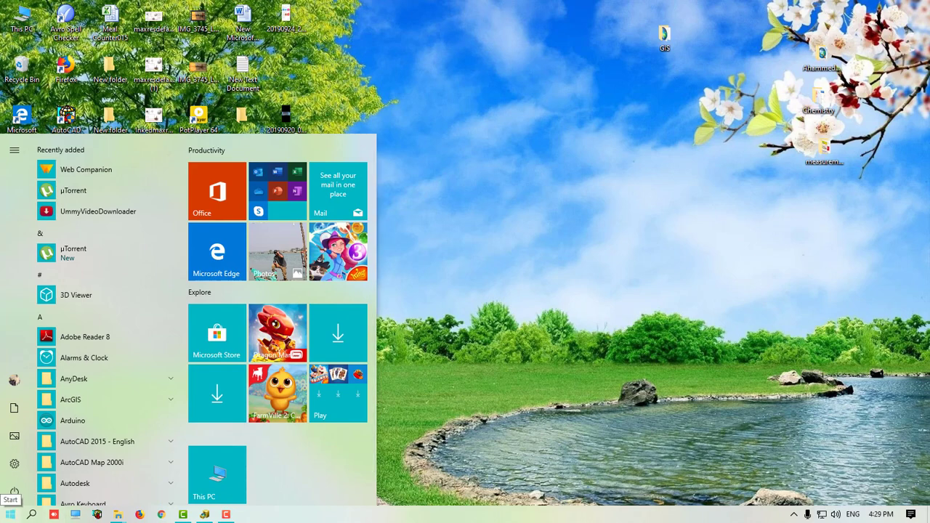
{"action": "mouse_move", "coordinate": [205, 516]}
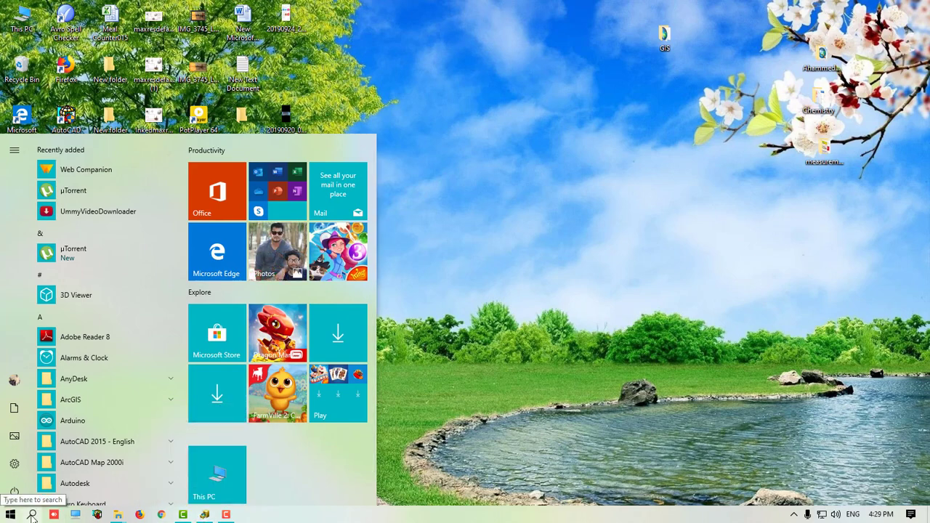
{"action": "left_click", "coordinate": [173, 403]}
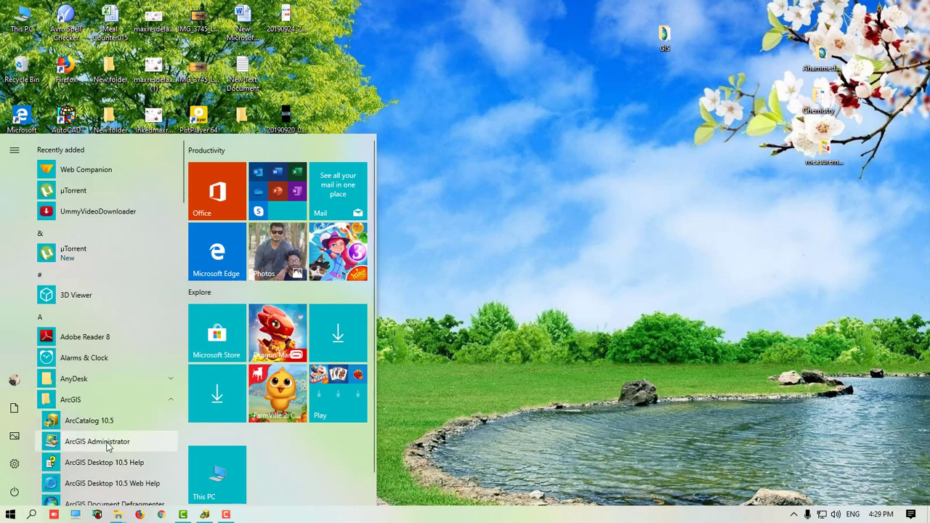
{"action": "scroll", "coordinate": [152, 431], "scroll_direction": "down", "scroll_amount": 1}
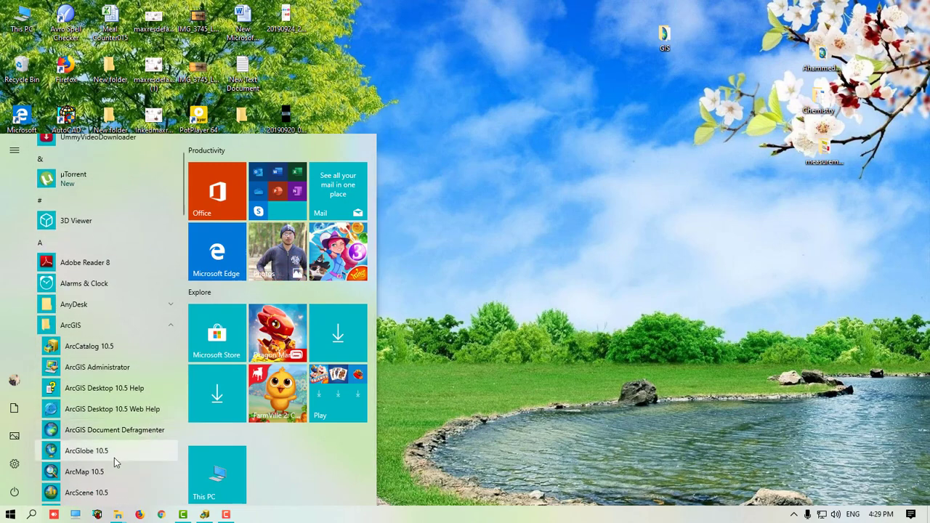
{"action": "left_click", "coordinate": [93, 473]}
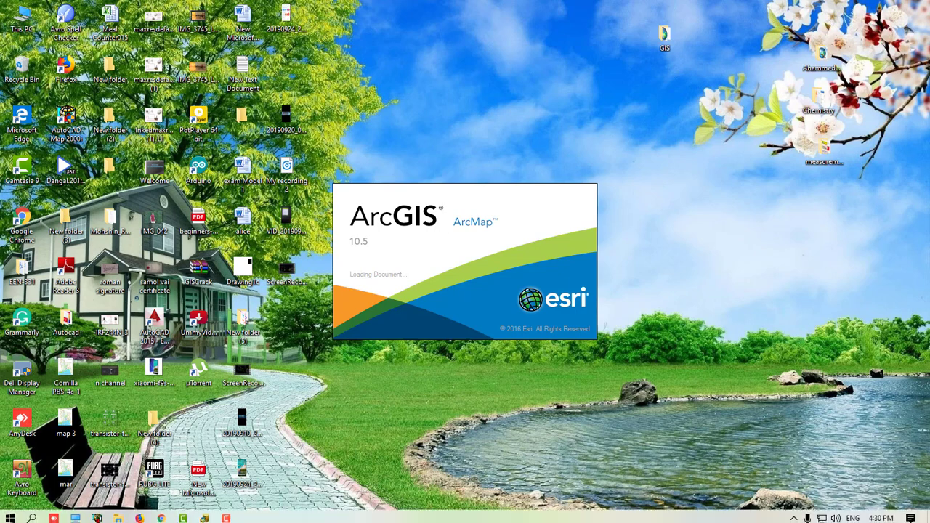
Step: Open the recent Untitled map document from the Getting Started dialog
{"action": "mouse_move", "coordinate": [226, 515]}
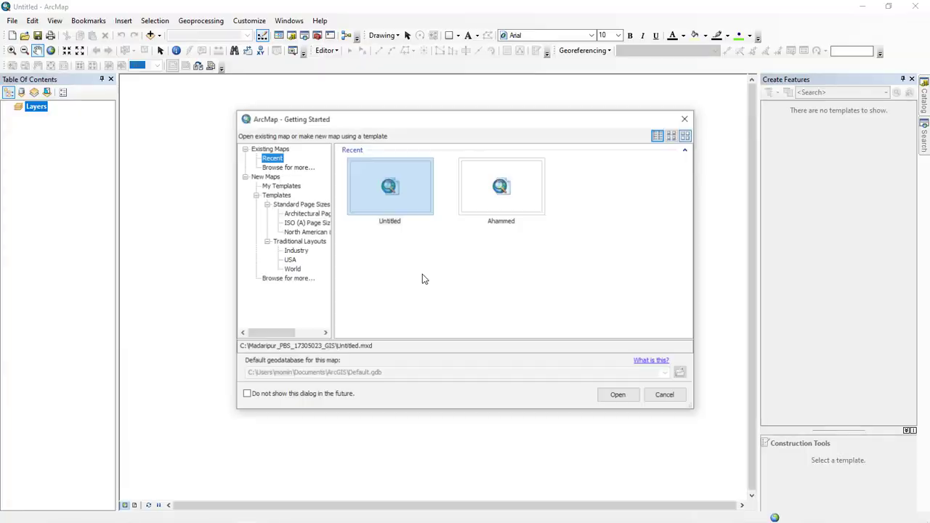
{"action": "left_click", "coordinate": [382, 196]}
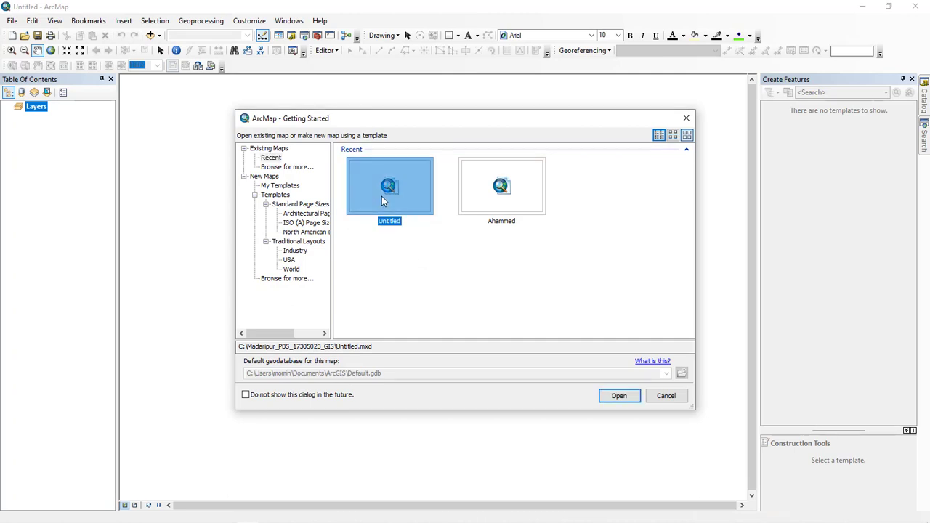
{"action": "left_click", "coordinate": [618, 397]}
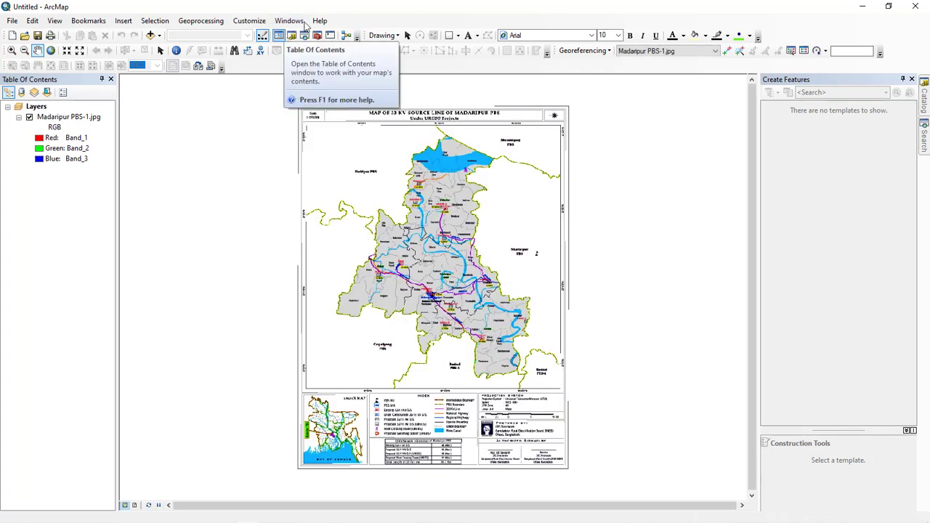
Step: Replace it with a new Blank Map document with no layers
{"action": "left_click", "coordinate": [12, 21]}
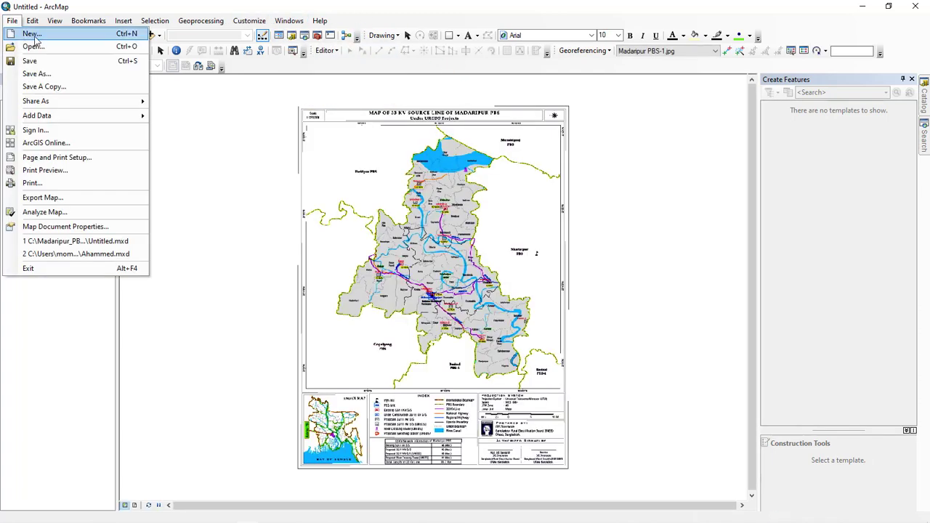
{"action": "left_click", "coordinate": [32, 33]}
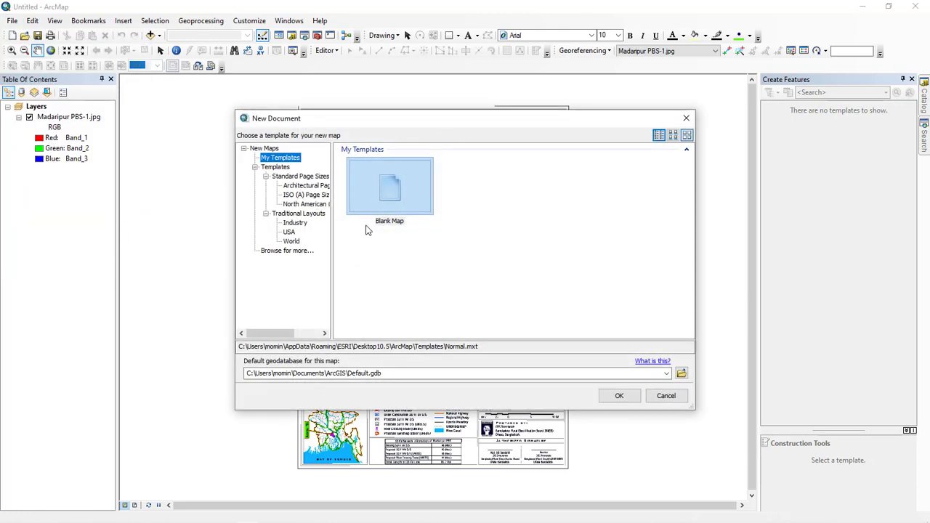
{"action": "left_click", "coordinate": [619, 396]}
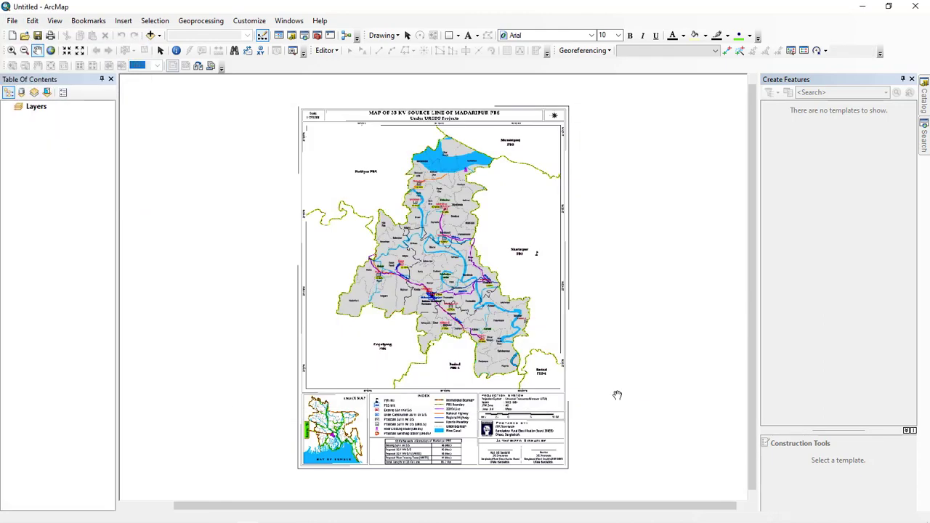
Step: Show the Catalog window with the Folder Connections branch expanded
{"action": "left_click", "coordinate": [277, 21]}
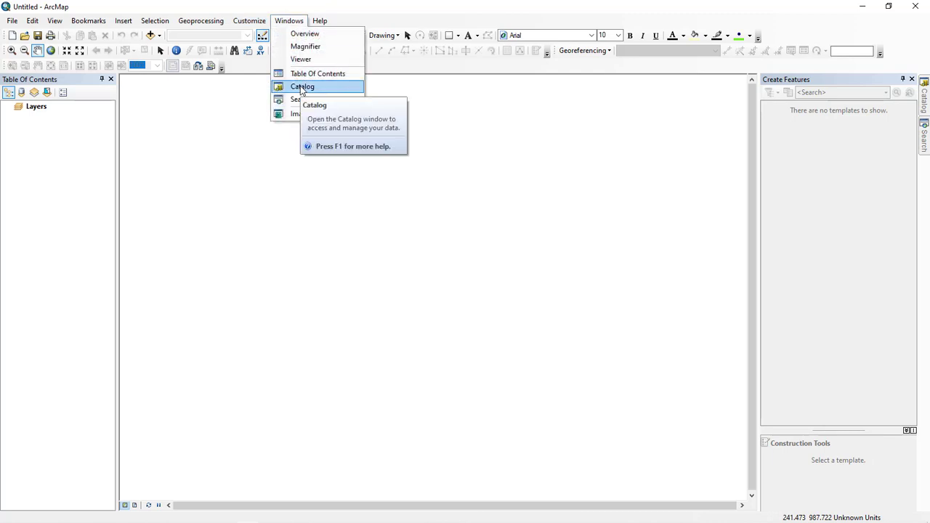
{"action": "left_click", "coordinate": [301, 87]}
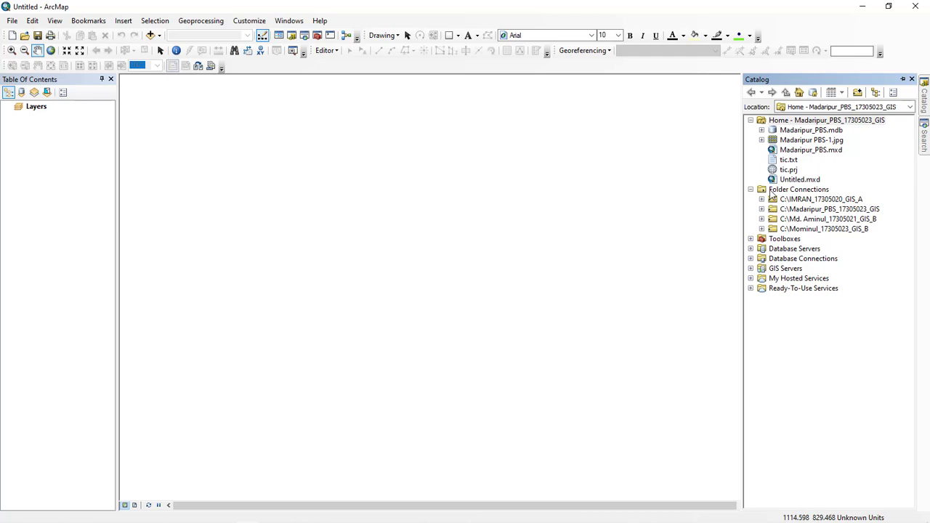
{"action": "double_click", "coordinate": [762, 191]}
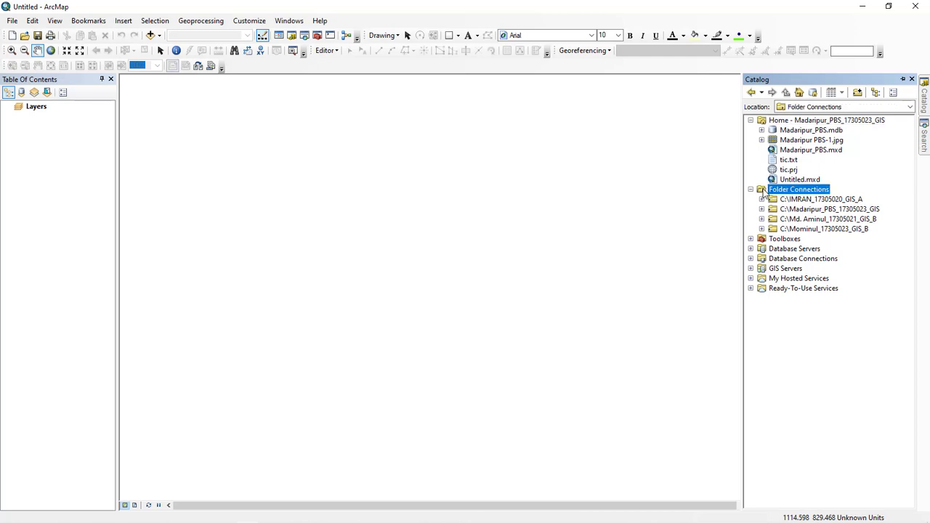
{"action": "double_click", "coordinate": [777, 191]}
Step: Add a folder connection to the student's GIS project folder on Local Disk (C:)
{"action": "right_click", "coordinate": [781, 191]}
{"action": "left_click", "coordinate": [793, 194]}
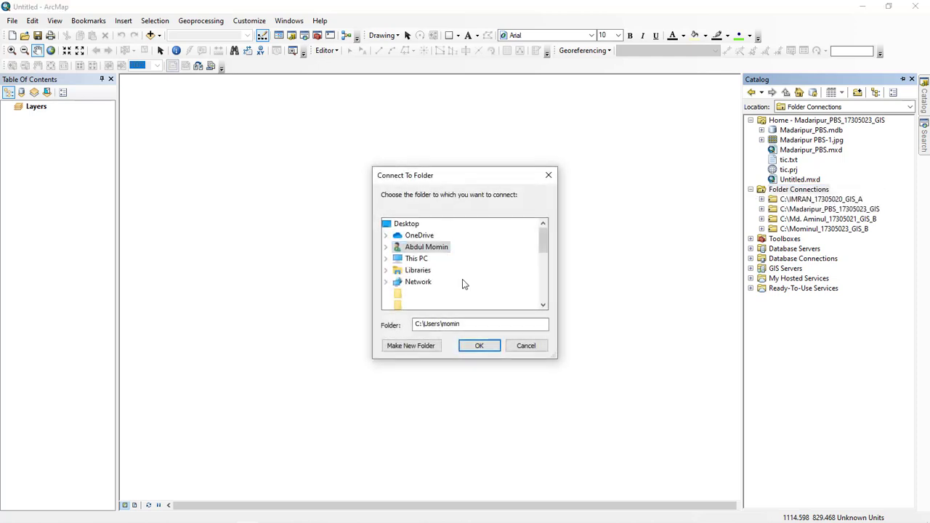
{"action": "left_click_drag", "start_coordinate": [543, 241], "coordinate": [545, 260]}
{"action": "double_click", "coordinate": [416, 259]}
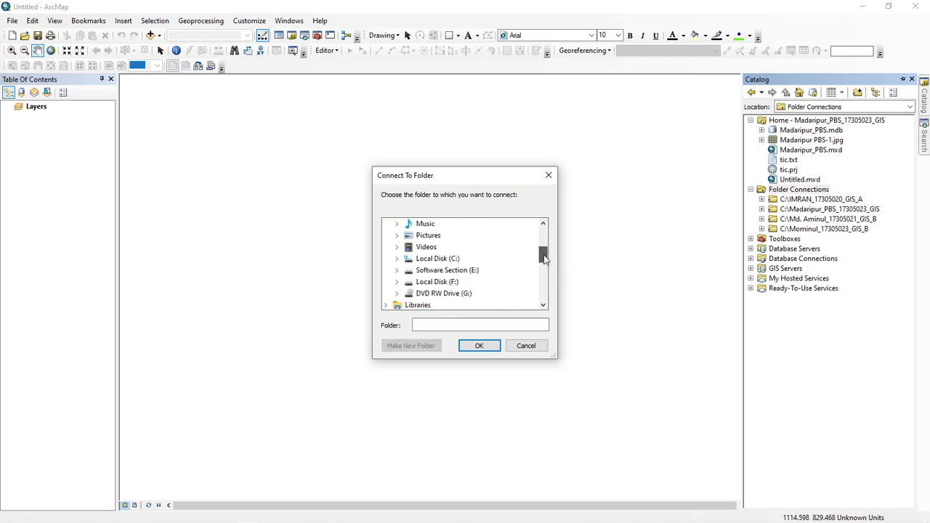
{"action": "double_click", "coordinate": [449, 260]}
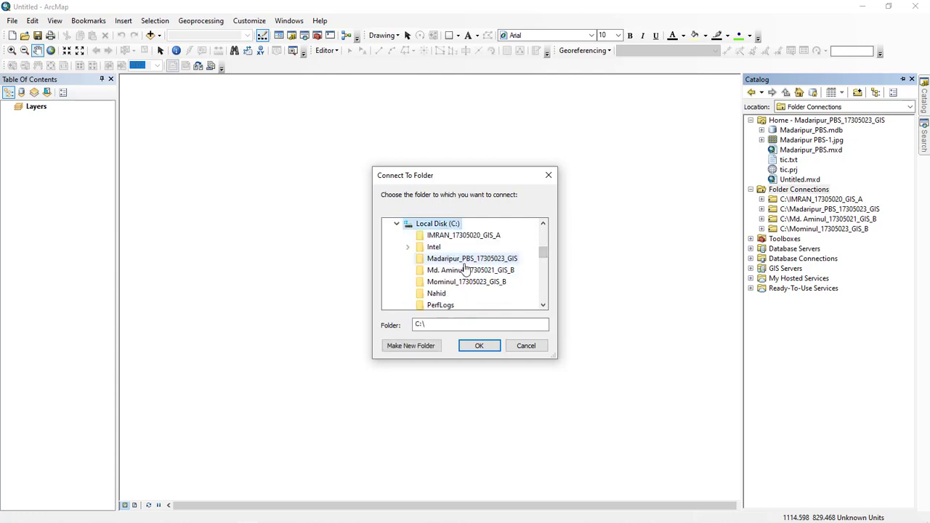
{"action": "left_click", "coordinate": [469, 283]}
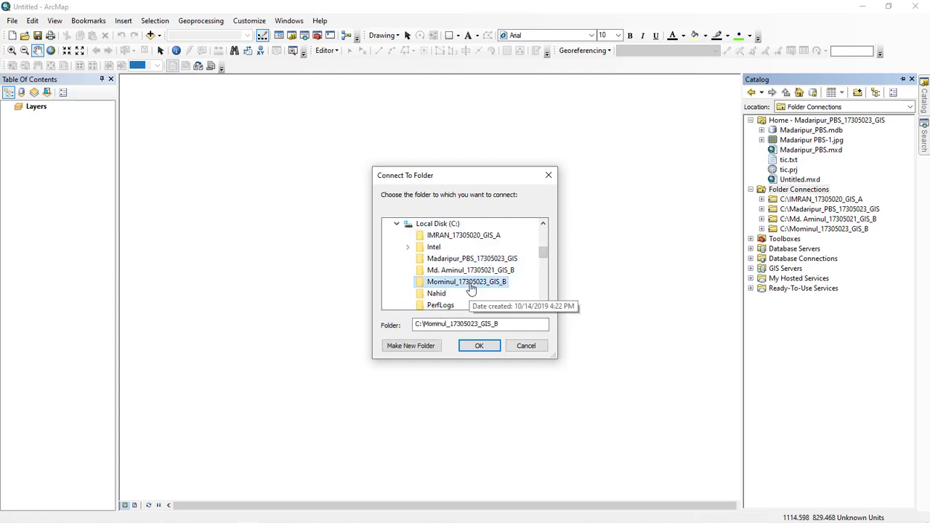
{"action": "left_click", "coordinate": [476, 346]}
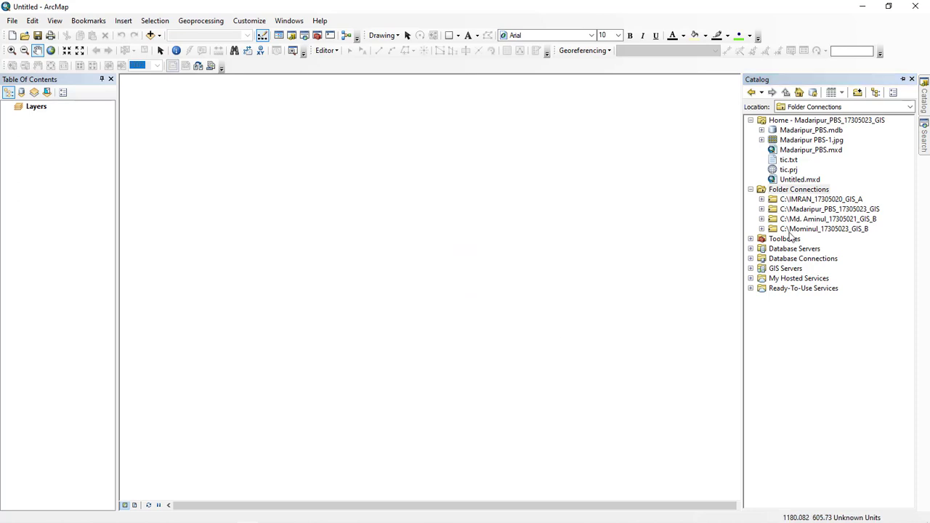
Step: Drag Madaripur PBS-1.jpg from the project folder connection onto the map, then minimize ArcMap
{"action": "double_click", "coordinate": [811, 229]}
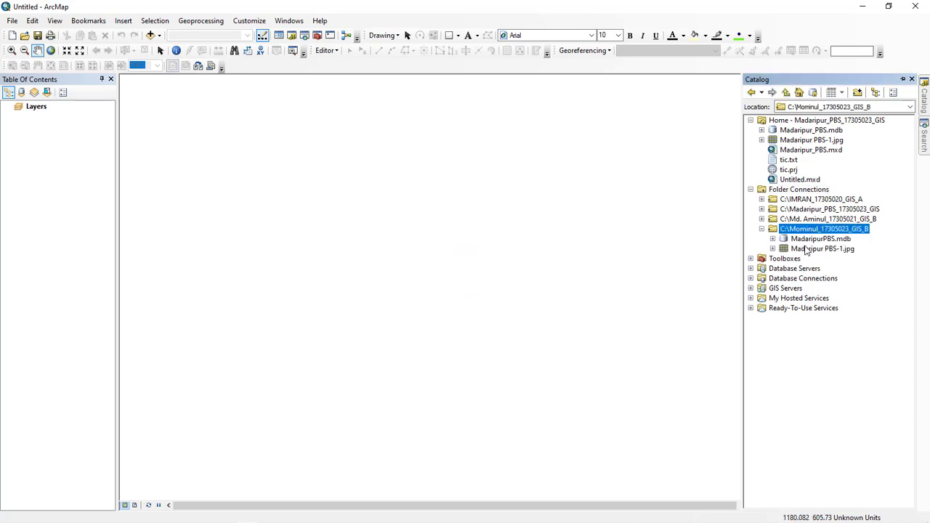
{"action": "double_click", "coordinate": [807, 248]}
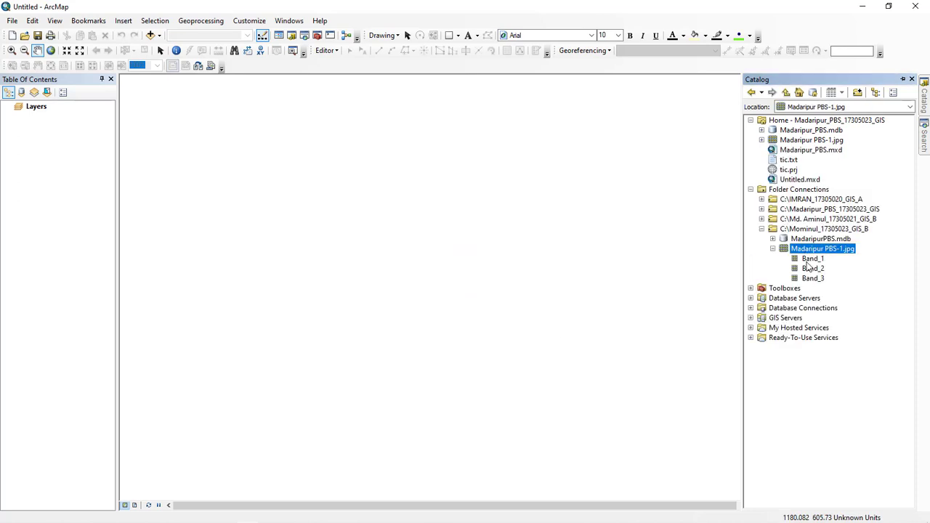
{"action": "mouse_move", "coordinate": [808, 250]}
{"action": "left_mouse_down"}
{"action": "mouse_move", "coordinate": [648, 266]}
{"action": "mouse_move", "coordinate": [406, 231]}
{"action": "left_mouse_up"}
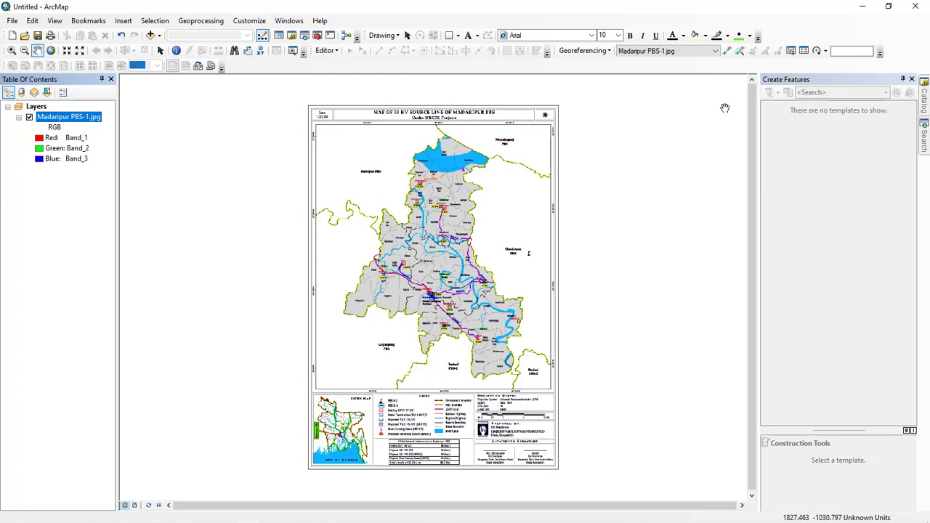
{"action": "left_click", "coordinate": [874, 8]}
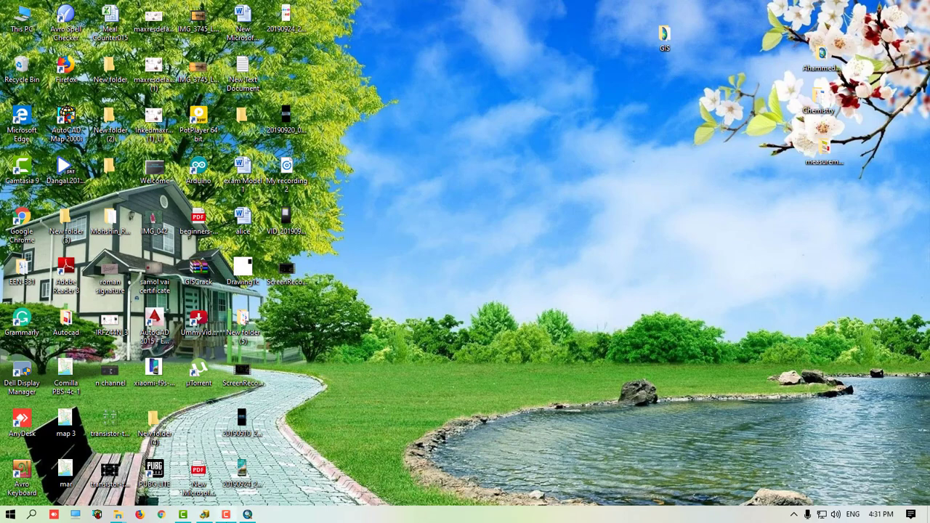